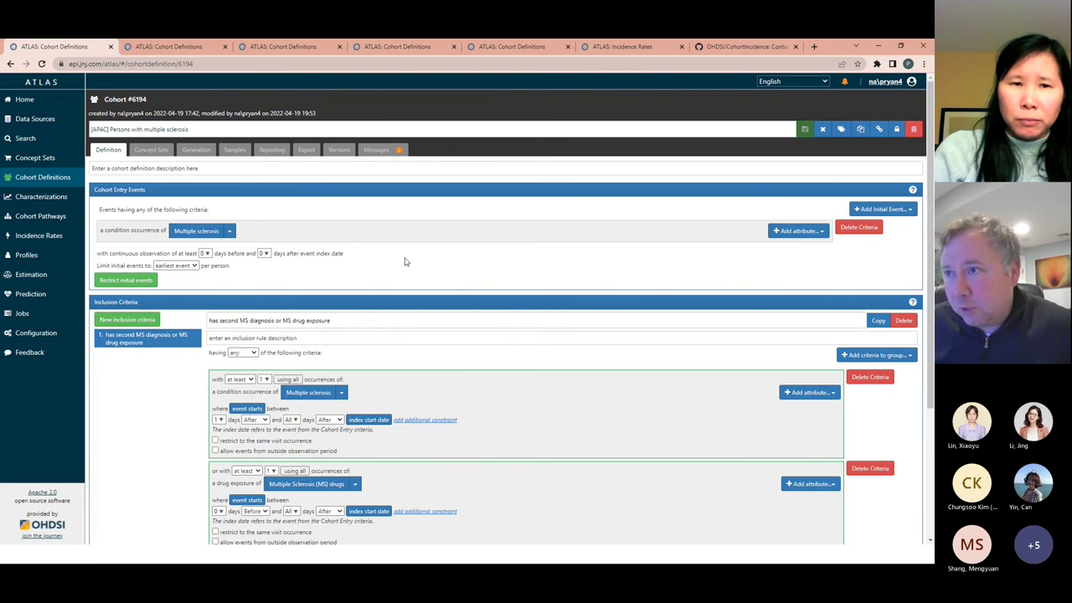
# Review the entry events and the second-diagnosis-or-drug-exposure inclusion rule of the "[APAC] Persons with multiple sclerosis" cohort
pyautogui.scroll(-1, 404, 262)
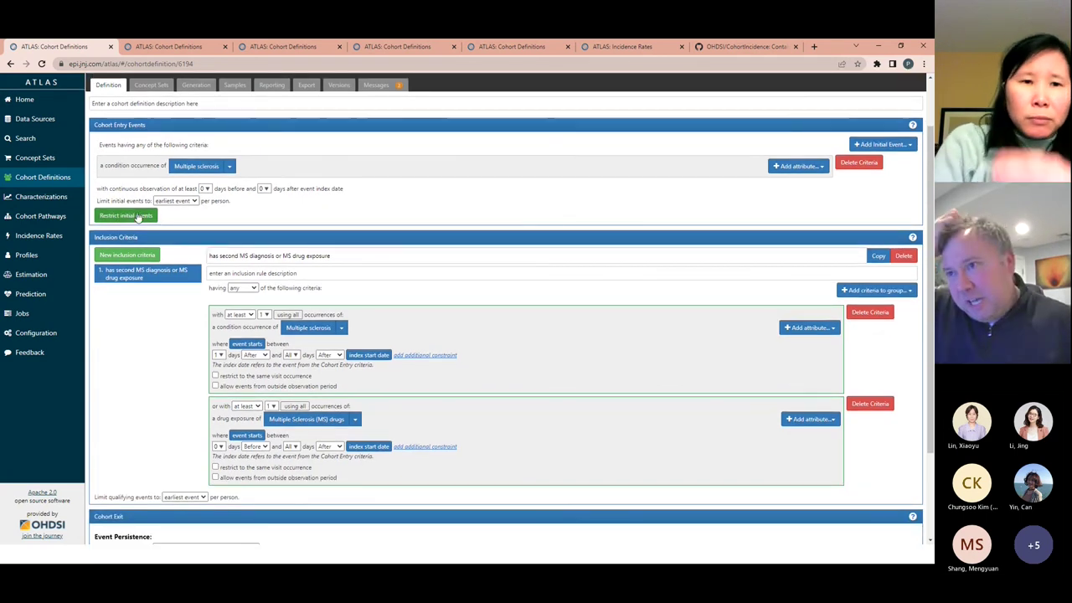
pyautogui.scroll(1, 131, 203)
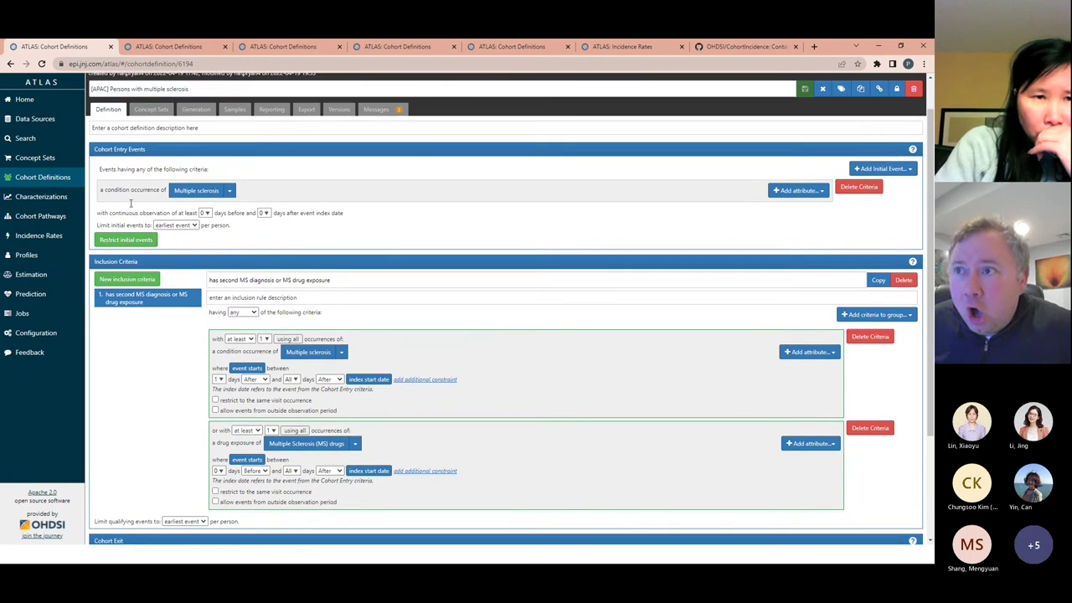
pyautogui.scroll(1, 131, 203)
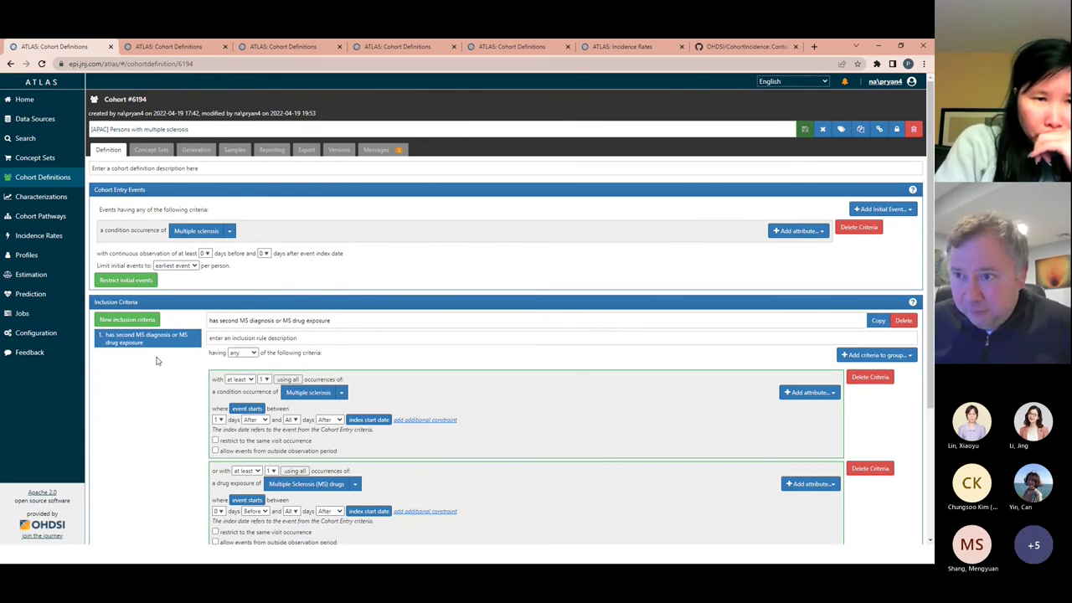
pyautogui.scroll(-1, 156, 360)
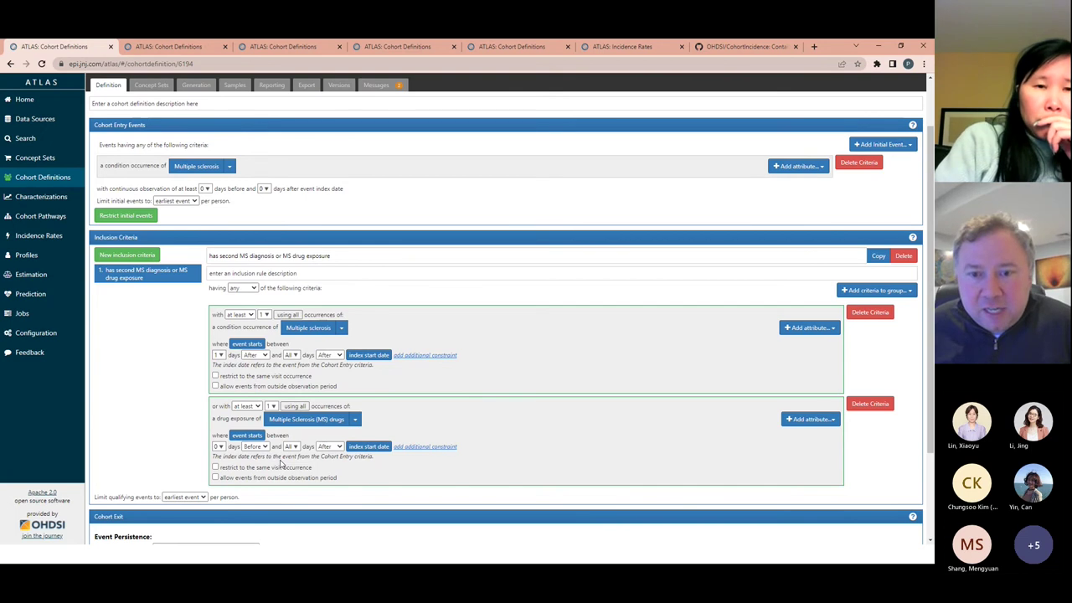
pyautogui.scroll(1, 228, 231)
pyautogui.scroll(1, 228, 231)
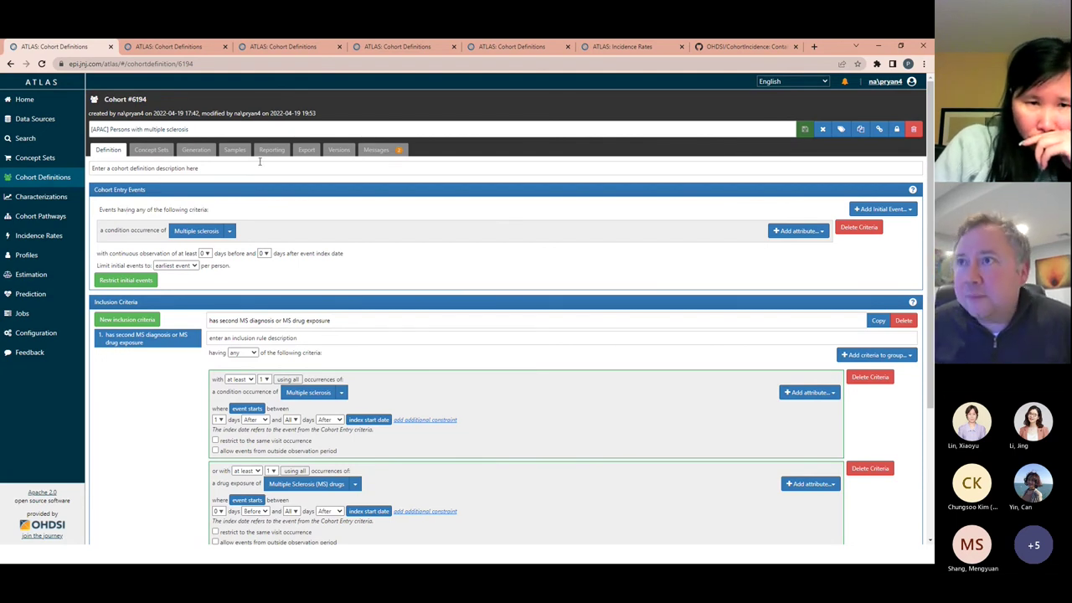
# View the 2018 cohort definitions and place the no-prior-multiple-sclerosis cohort's browser tab ahead of the prevalence cohort's tab
pyautogui.click(171, 47)
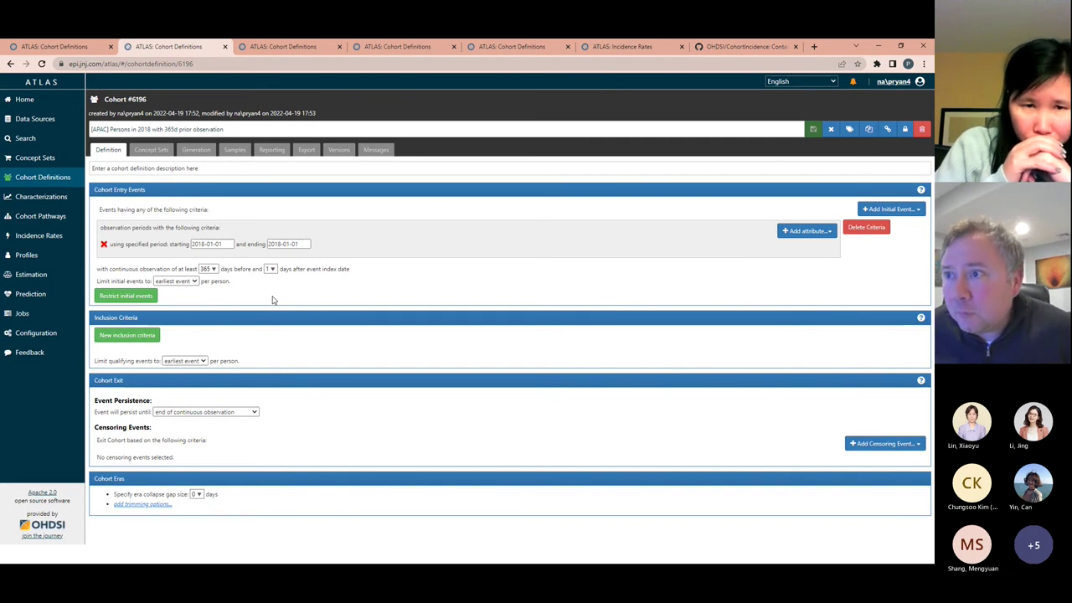
pyautogui.click(289, 49)
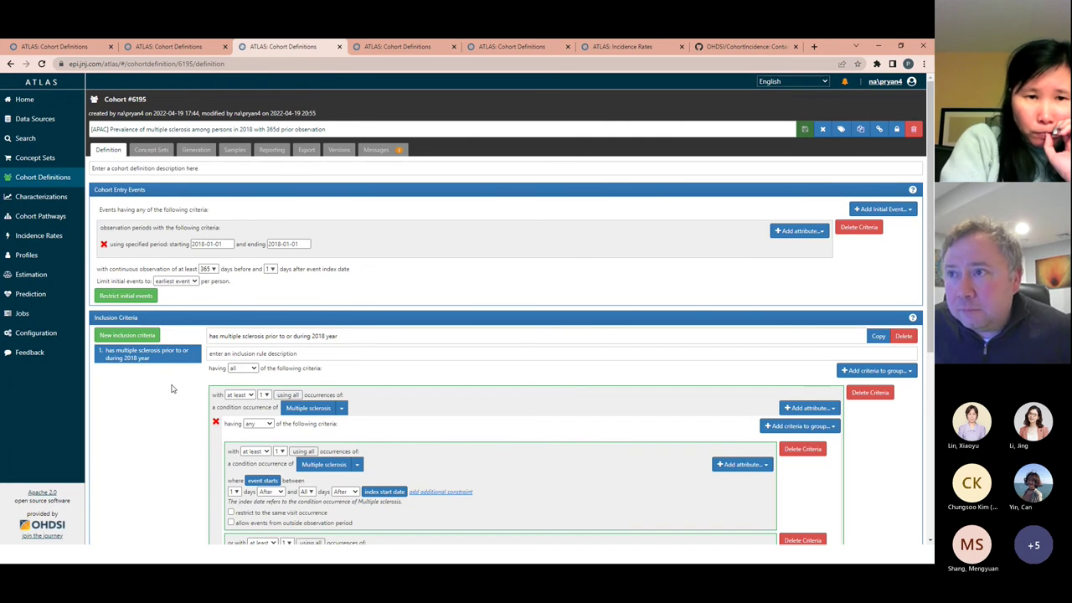
pyautogui.click(415, 47)
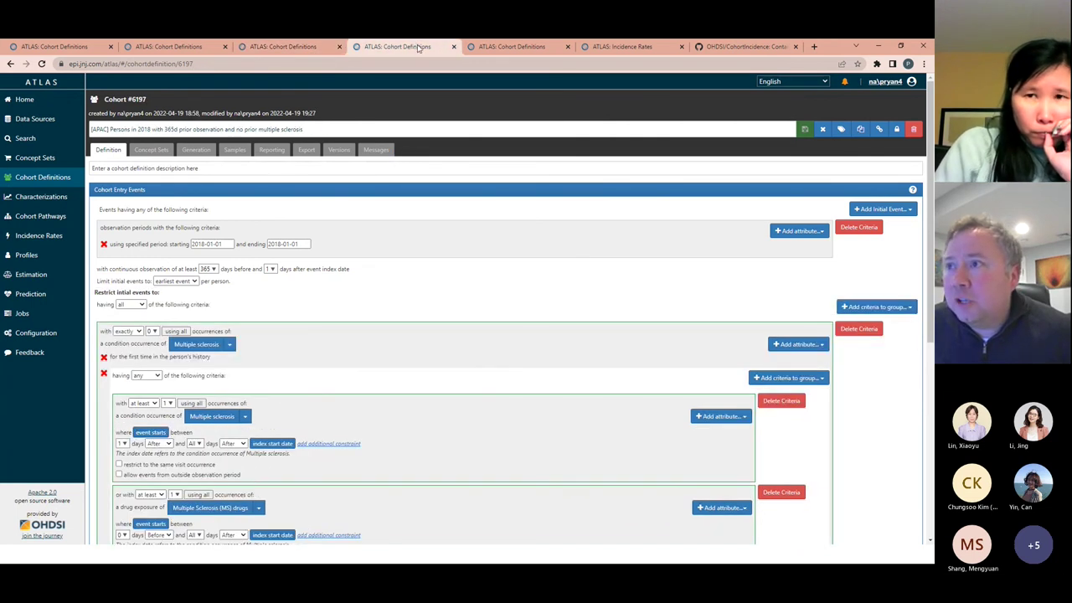
pyautogui.moveTo(415, 46); pyautogui.dragTo(285, 47)
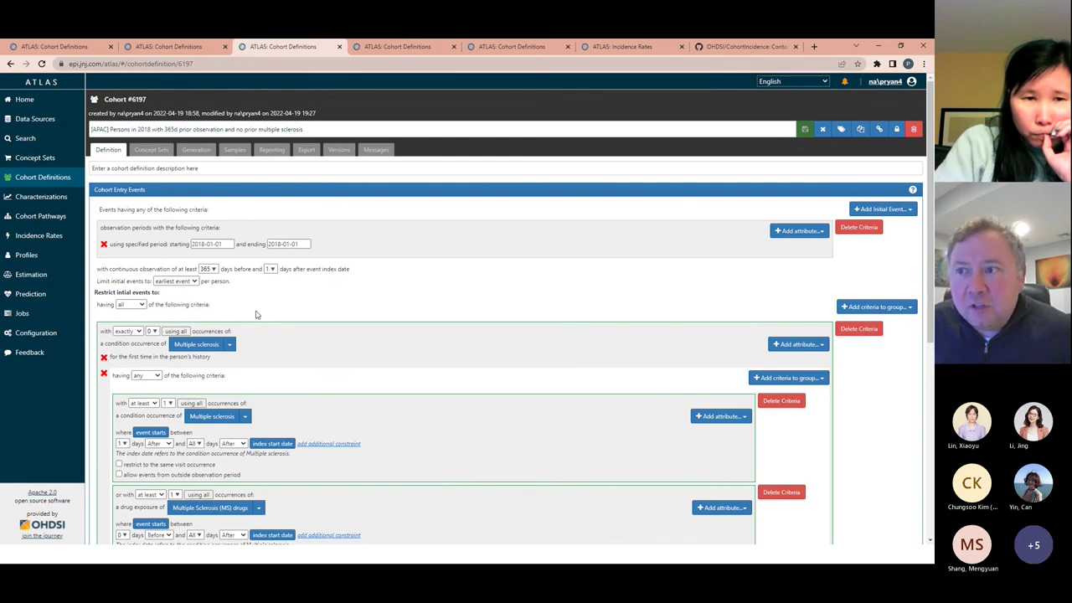
# Compare the initial event restrictions of the no-prior-multiple-sclerosis cohort with the plain 2018 cohort with 365d prior observation
pyautogui.scroll(-1, 257, 315)
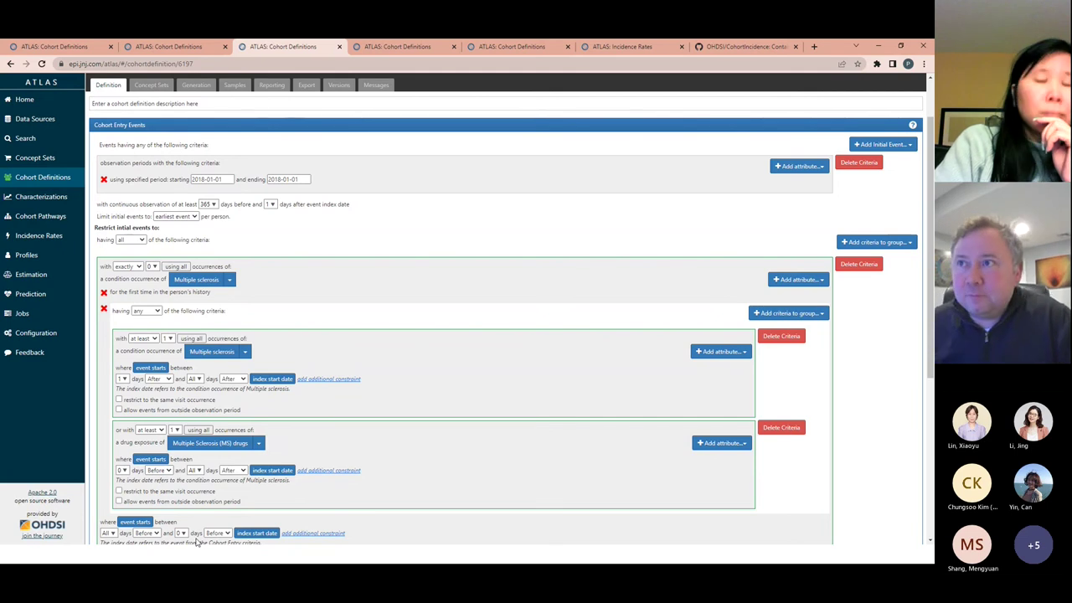
pyautogui.click(185, 50)
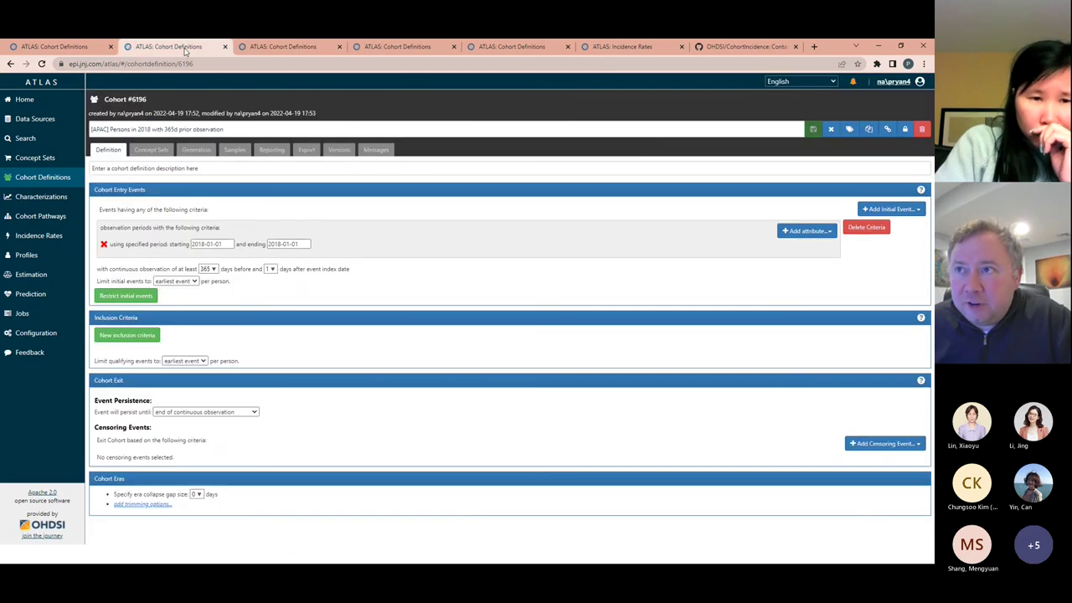
pyautogui.click(281, 47)
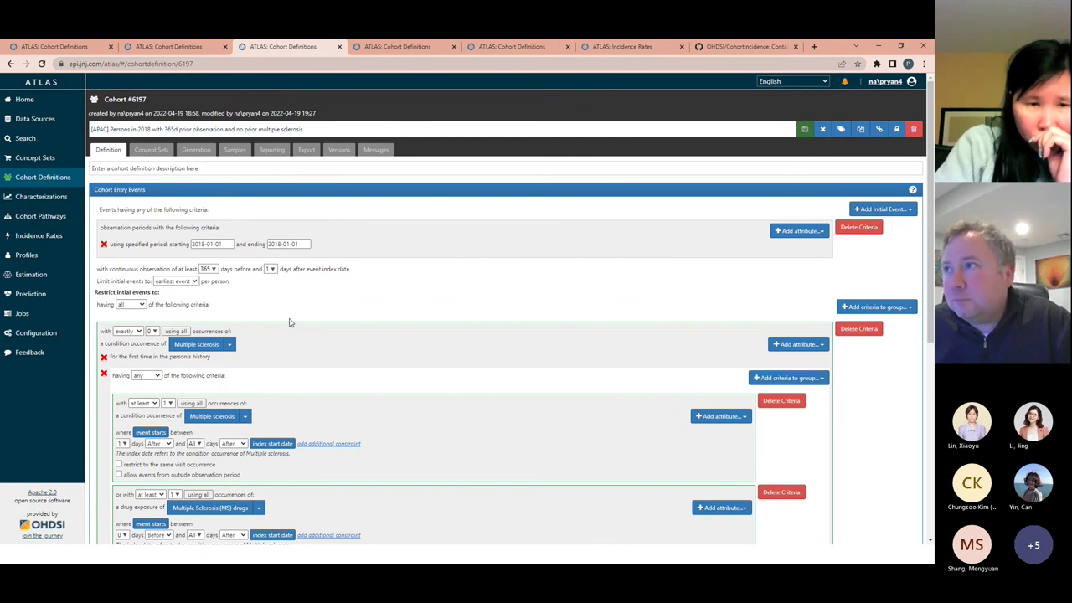
# Examine the prevalence cohort's entry events and its "has multiple sclerosis prior to or during 2018 year" rule, comparing it with the plain 2018 cohort
pyautogui.click(397, 48)
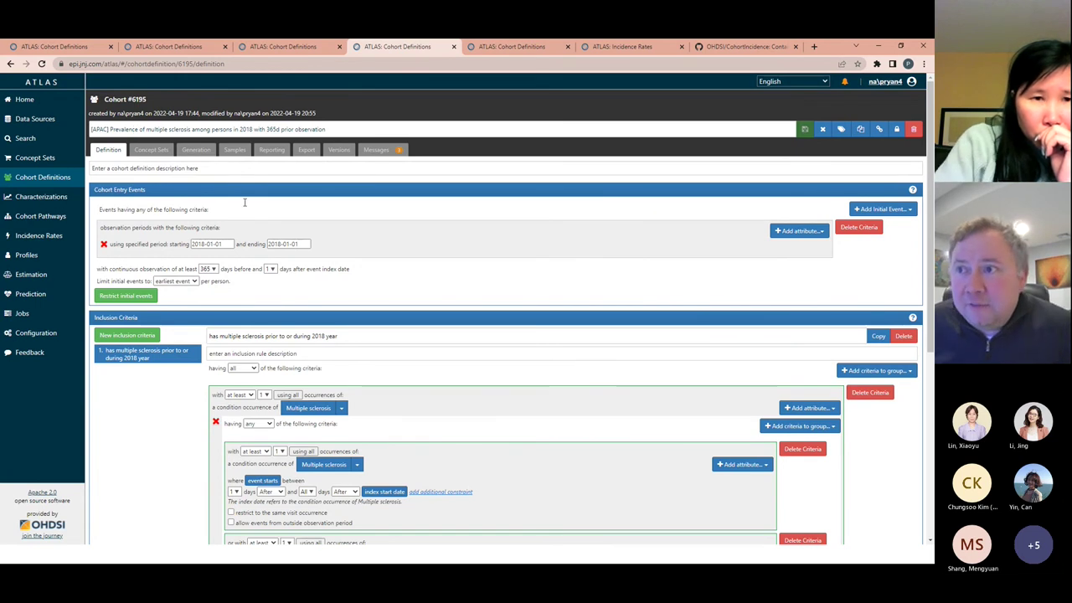
pyautogui.click(172, 46)
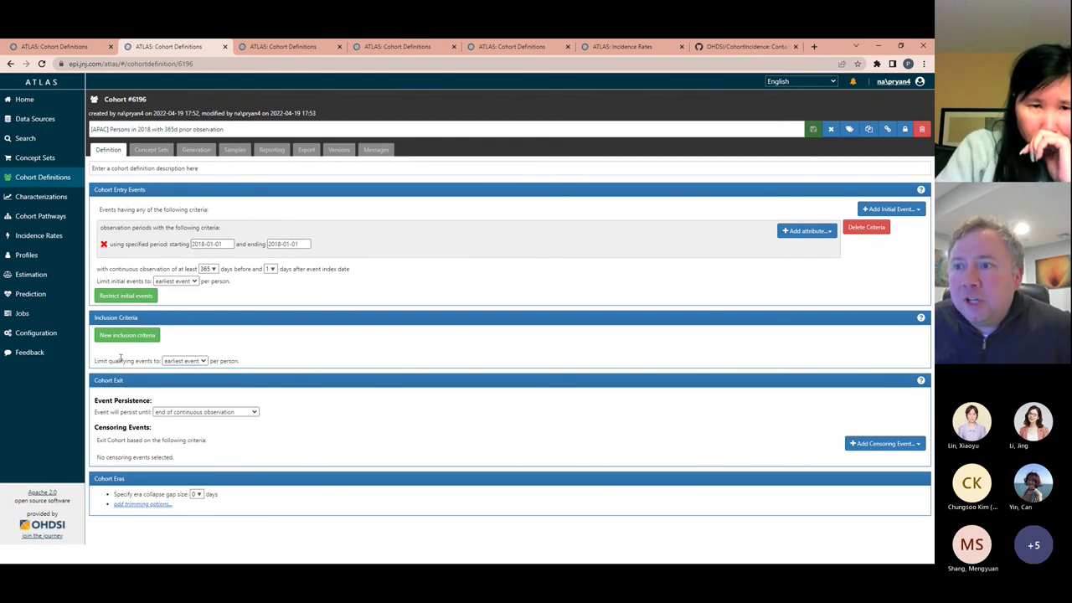
pyautogui.click(396, 46)
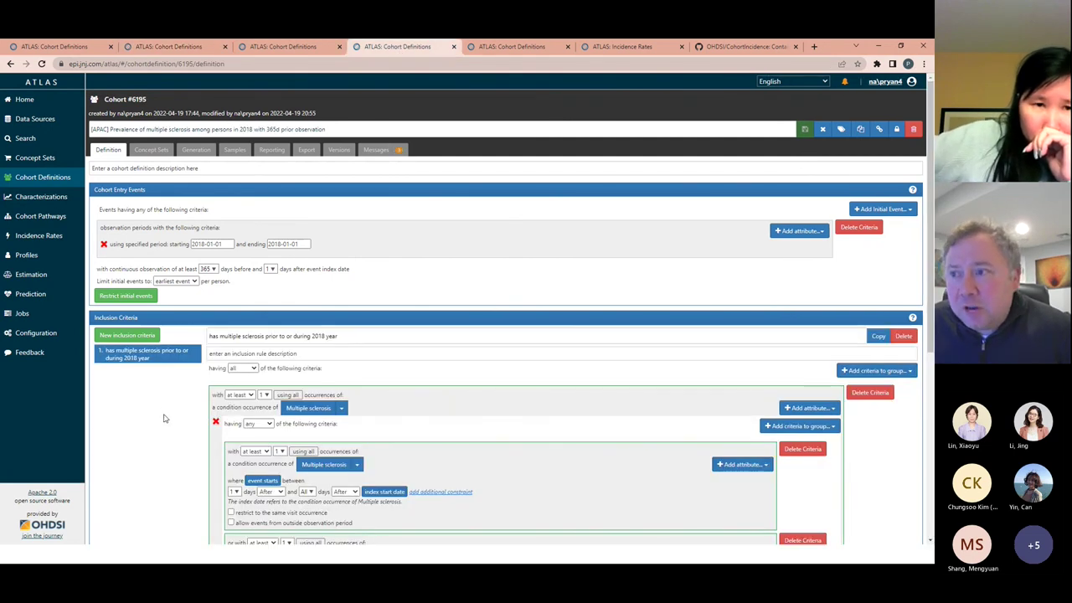
pyautogui.scroll(-4, 165, 418)
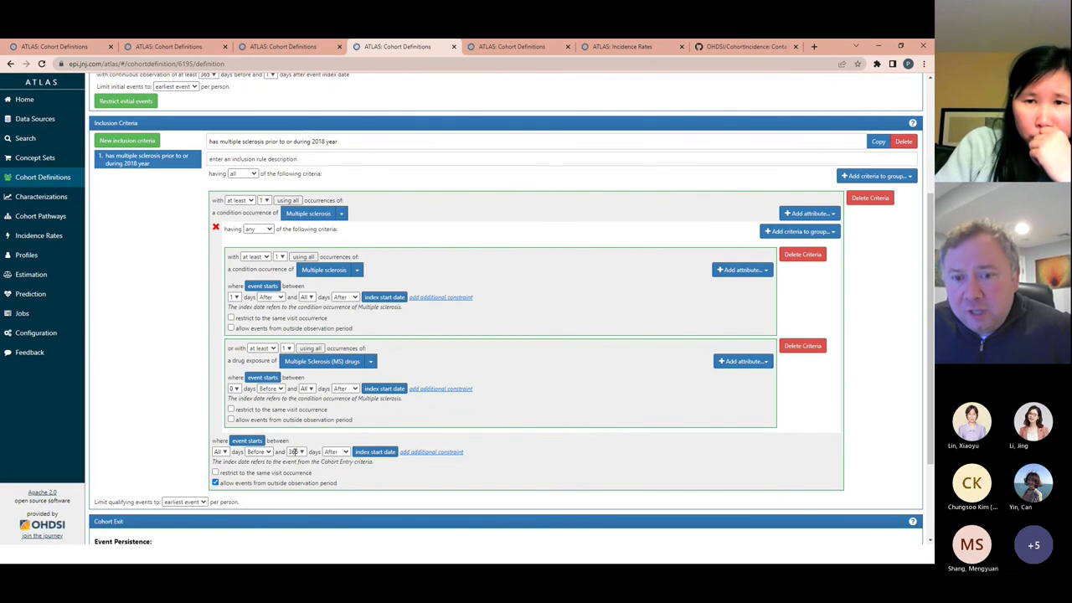
pyautogui.scroll(1, 243, 190)
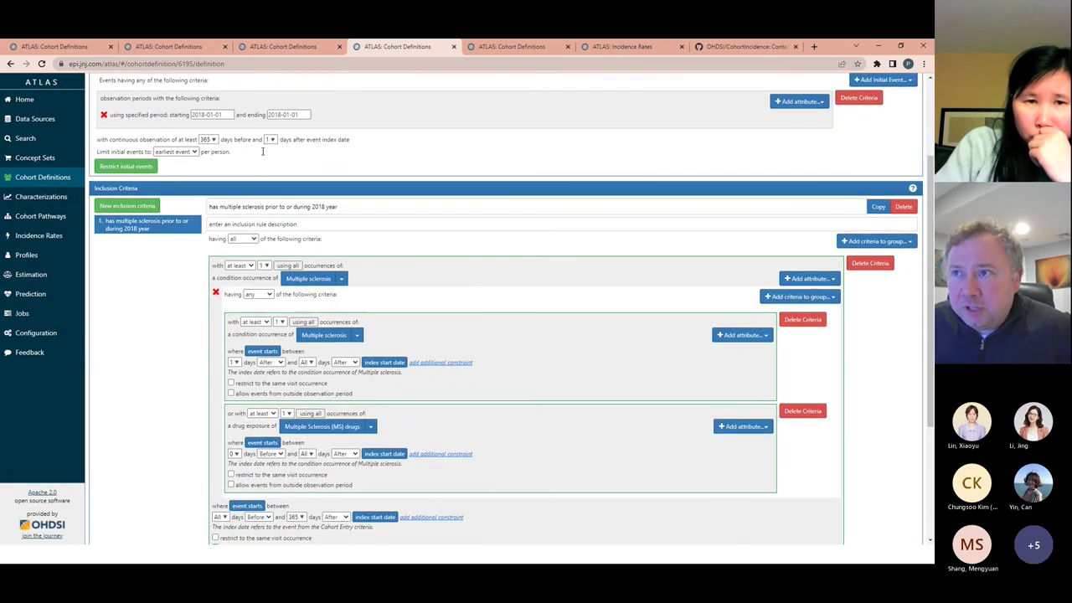
pyautogui.scroll(-1, 234, 300)
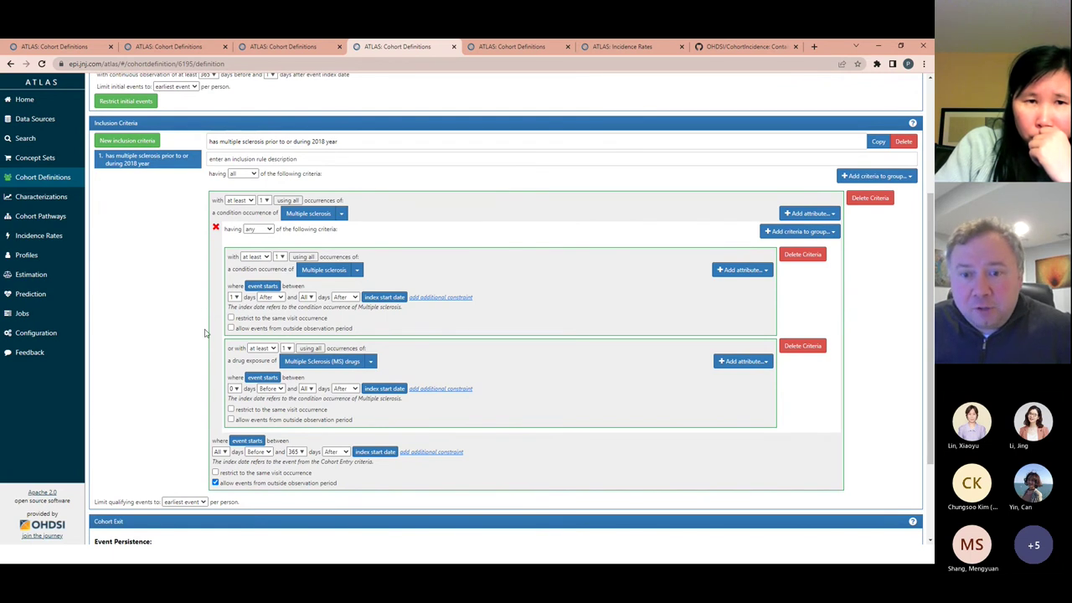
pyautogui.scroll(3, 259, 195)
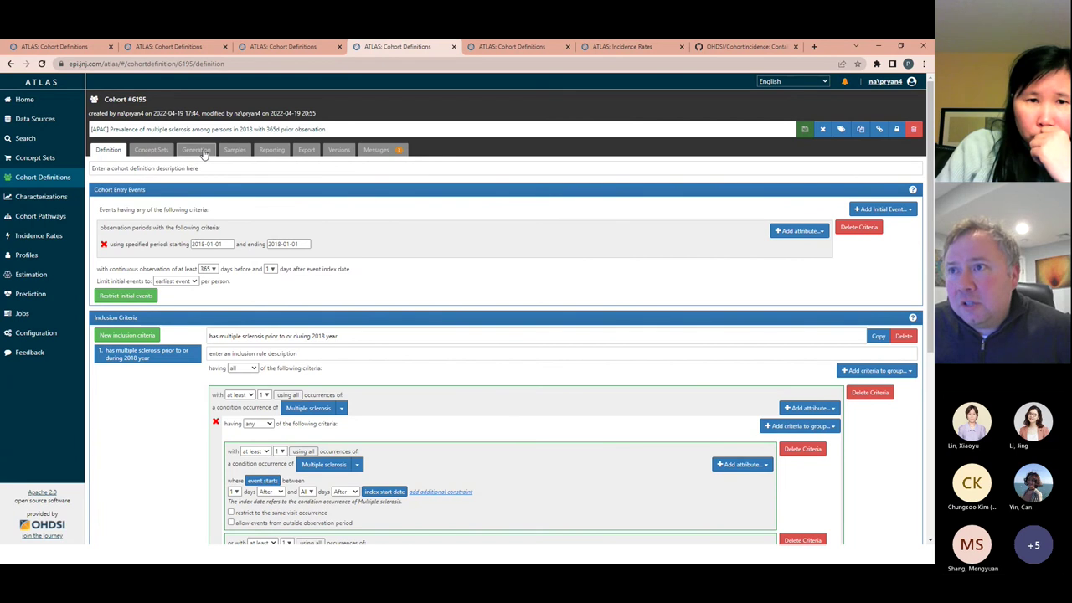
# Open the prevalence cohort's inclusion report for the Optum Extended SES (v1914) source
pyautogui.click(203, 153)
pyautogui.scroll(-5, 274, 427)
pyautogui.scroll(-8, 274, 428)
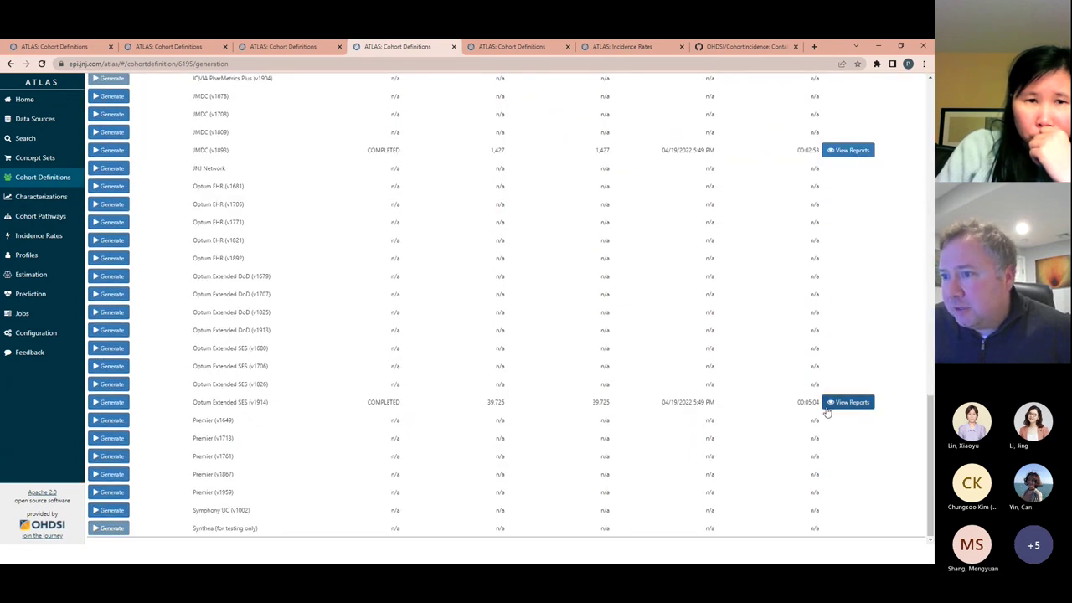
pyautogui.click(842, 407)
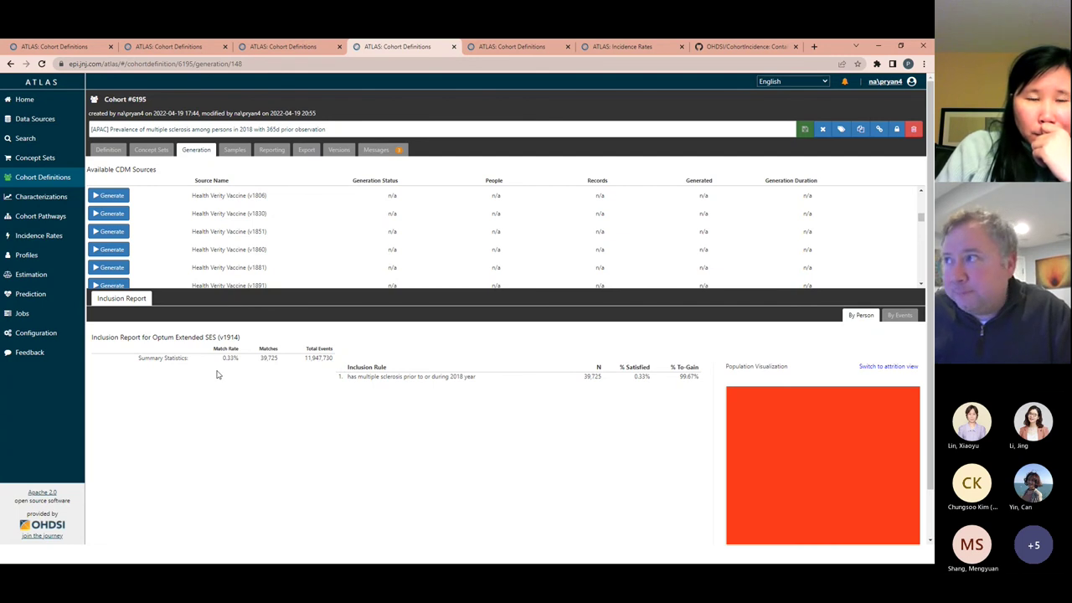
# Review the initial event restriction and the "has multiple sclerosis in year after index" rule of the 2018 incidence cohort
pyautogui.click(522, 48)
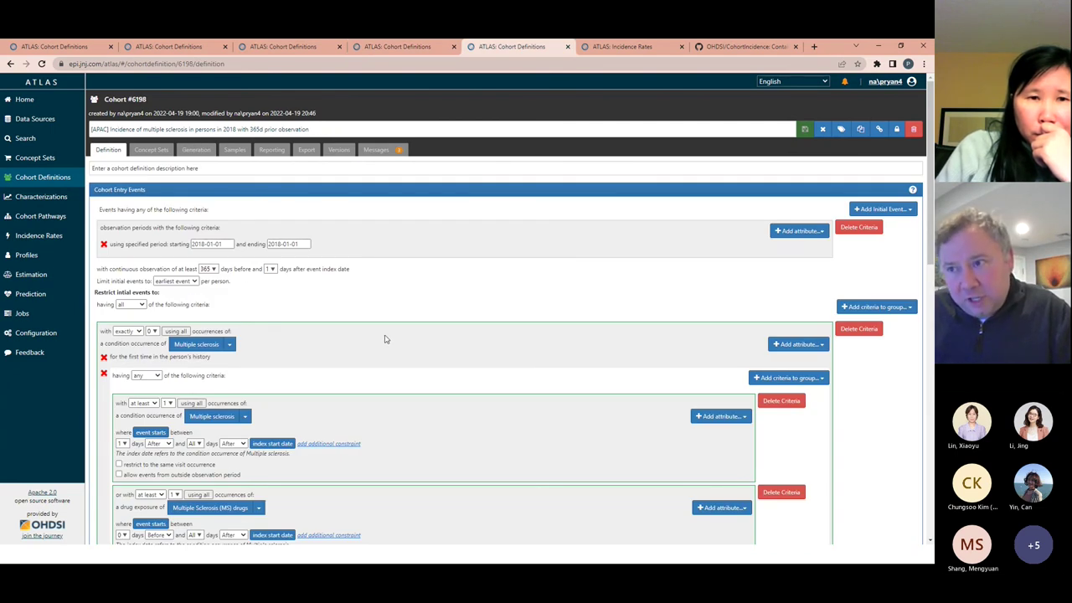
pyautogui.scroll(-2, 385, 338)
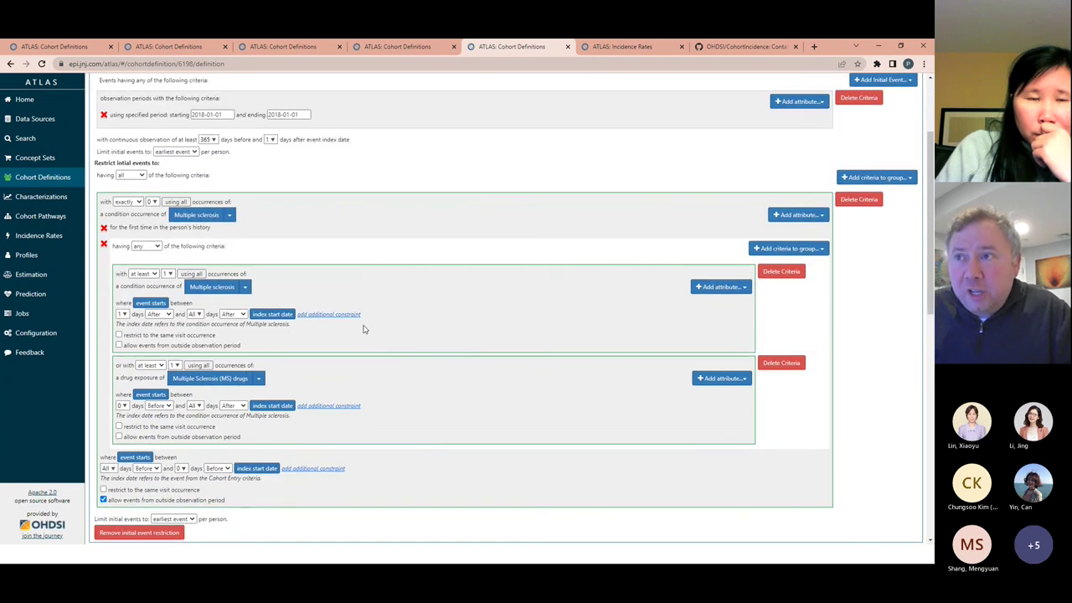
pyautogui.scroll(1, 364, 327)
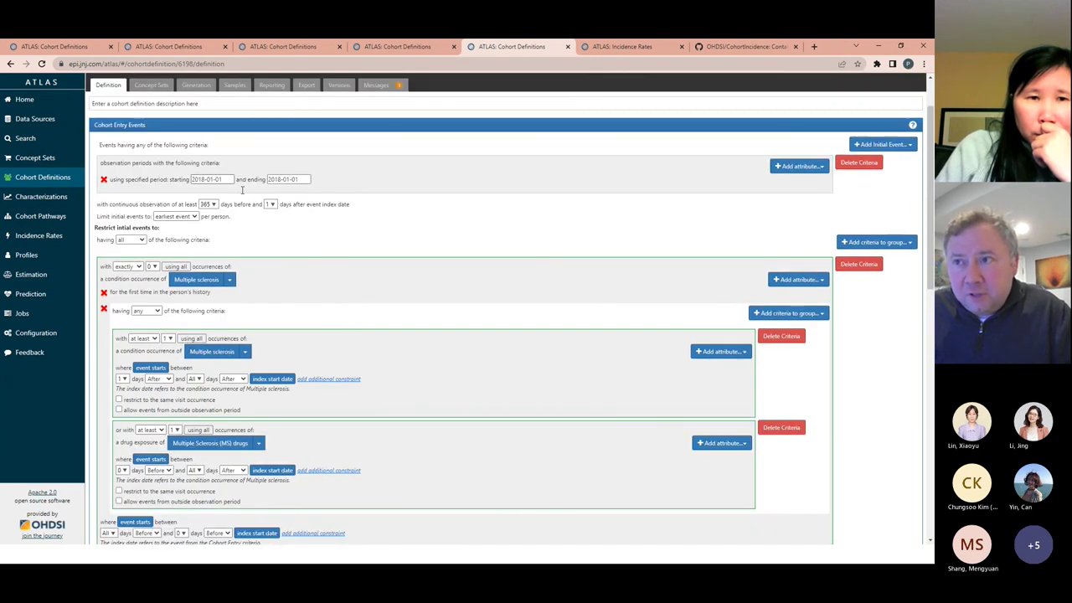
pyautogui.scroll(-4, 332, 336)
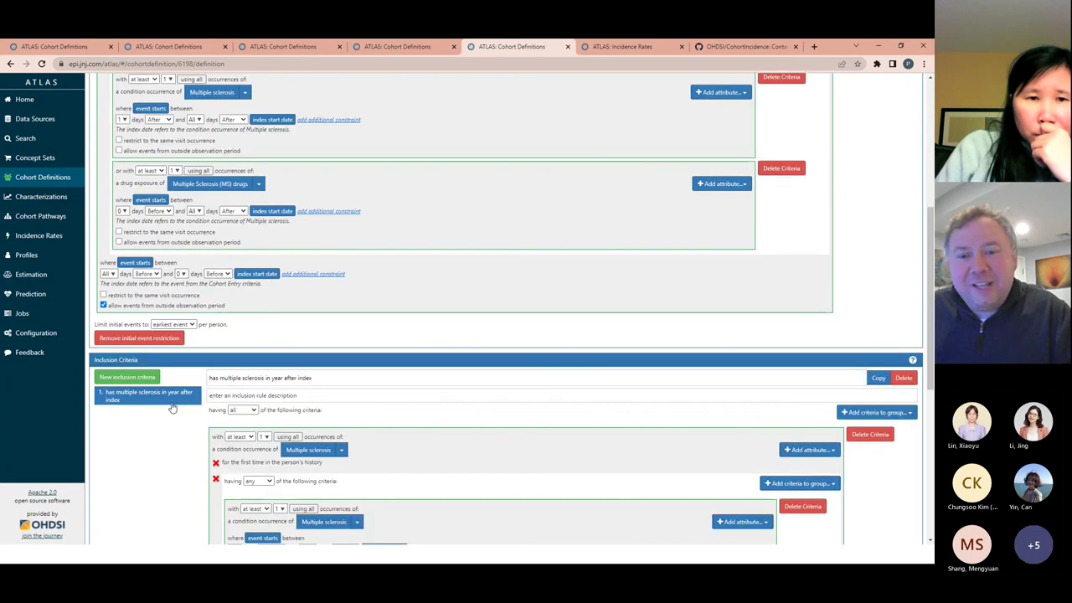
pyautogui.scroll(5, 172, 407)
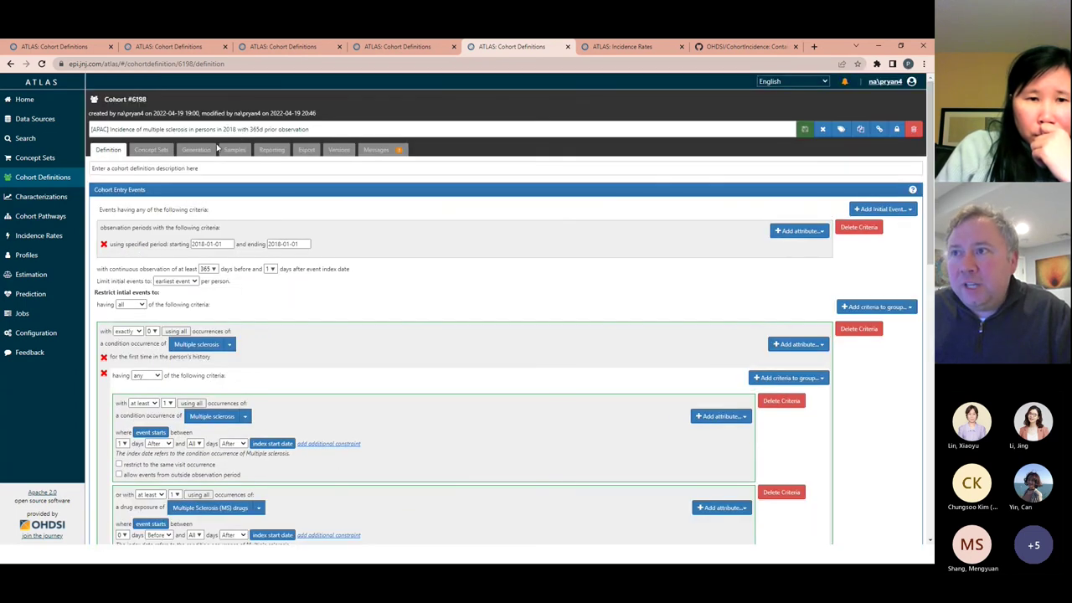
# Open the incidence cohort's inclusion report for the Optum Extended SES (v1914) source
pyautogui.click(209, 150)
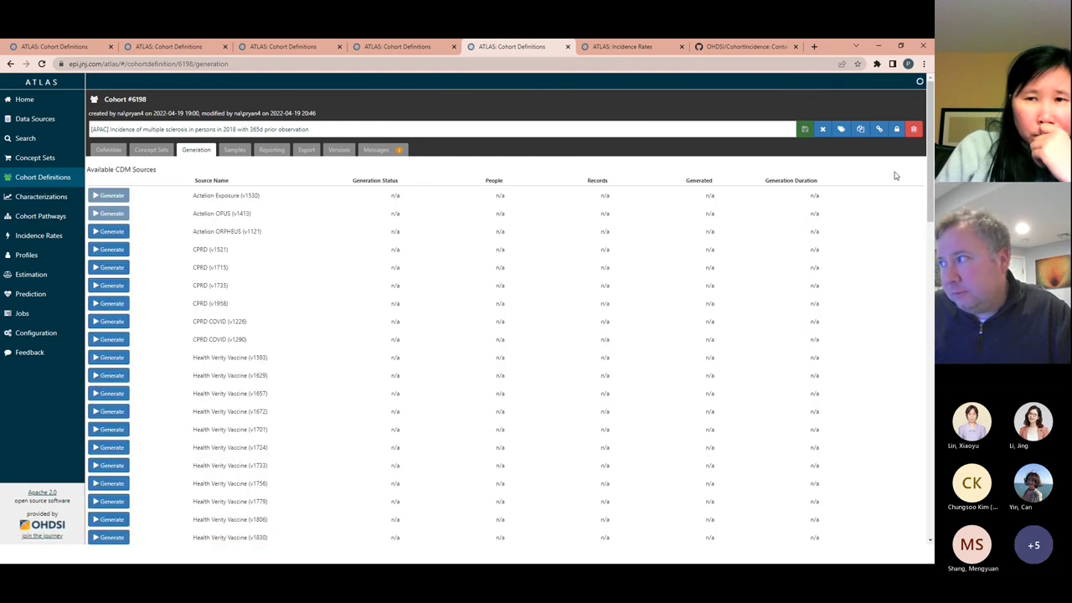
pyautogui.scroll(-1, 920, 188)
pyautogui.scroll(-4, 824, 267)
pyautogui.scroll(-6, 823, 270)
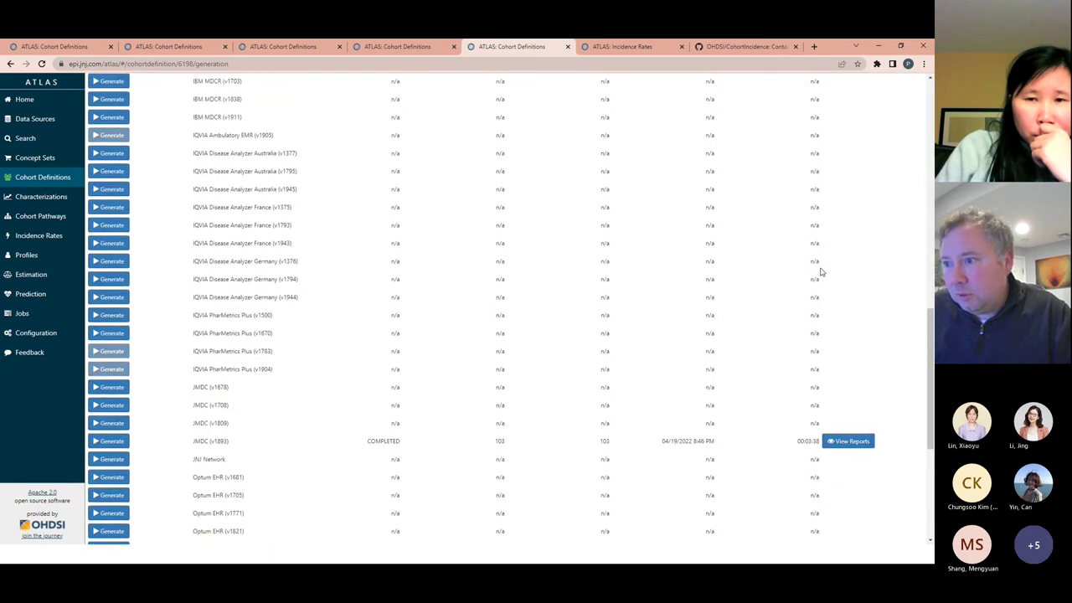
pyautogui.scroll(-1, 823, 276)
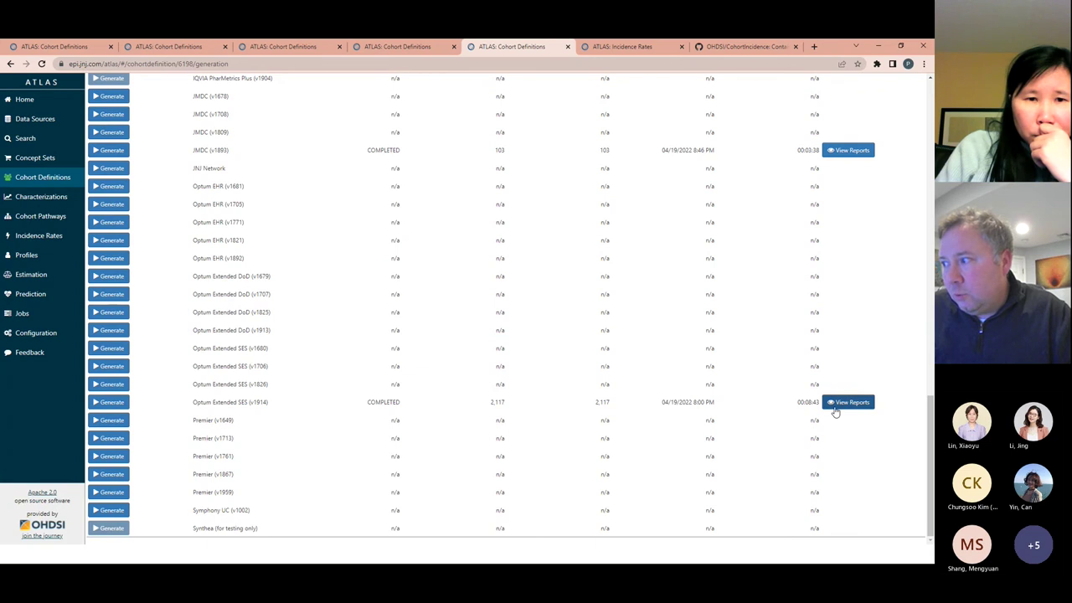
pyautogui.click(845, 405)
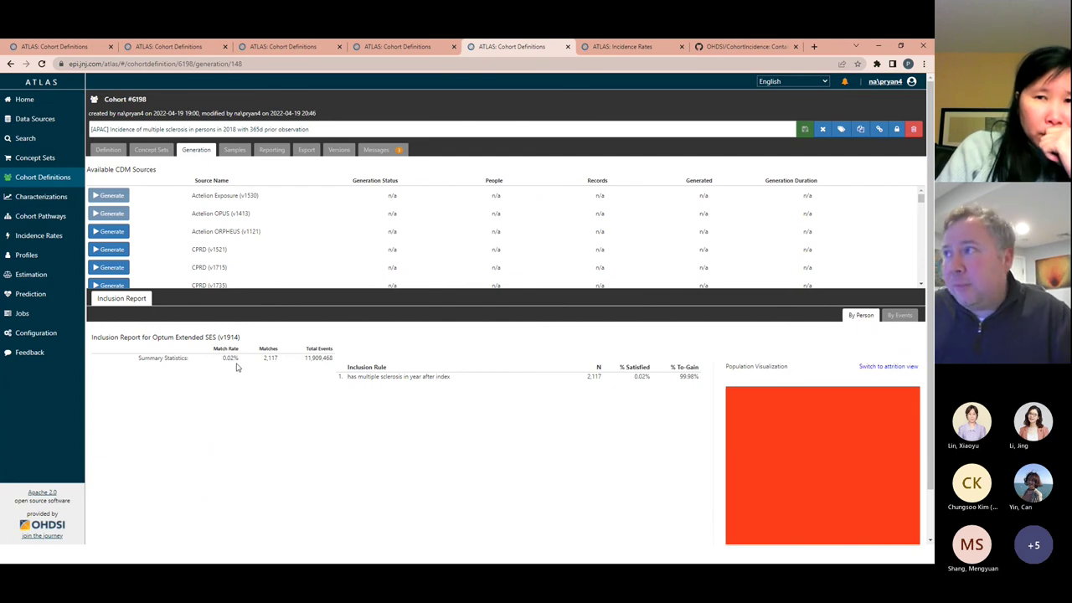
# Check the study cohorts and time at risk of the "[APAC] Incidence of multiple sclerosis in persons in 2018" analysis, and show its generation results
pyautogui.click(622, 47)
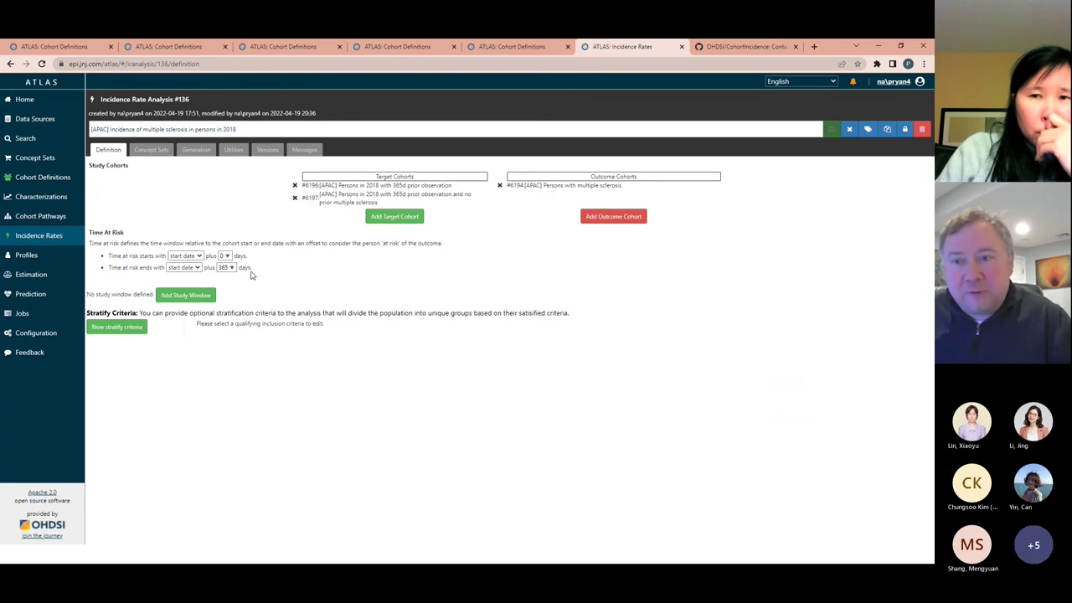
pyautogui.click(196, 150)
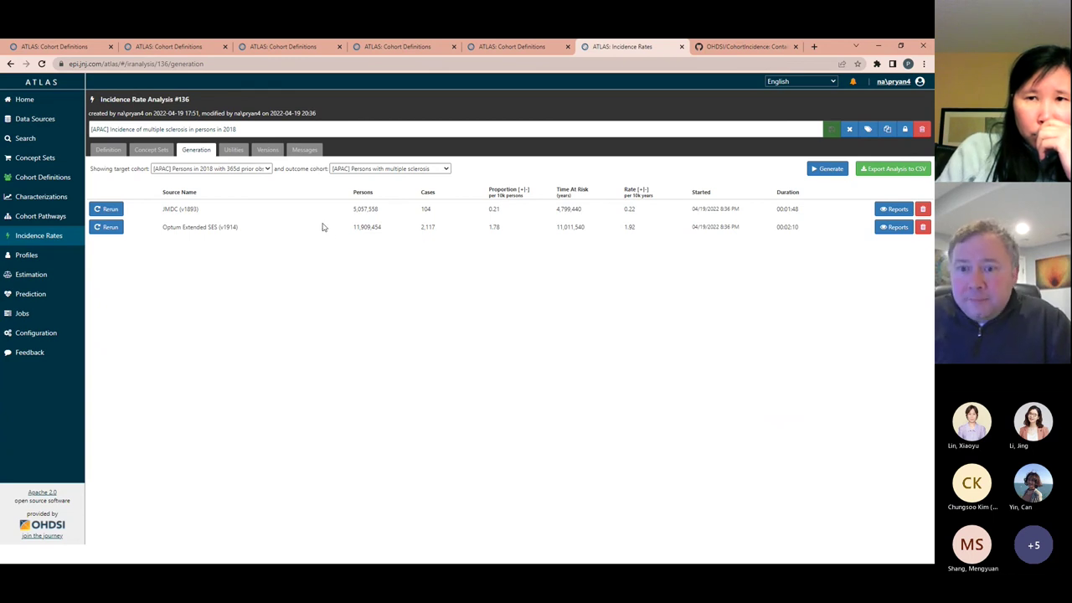
# Compare the incidence results of both 2018 target cohorts by alternating between them, finishing on the one with no prior multiple sclerosis
pyautogui.click(242, 170)
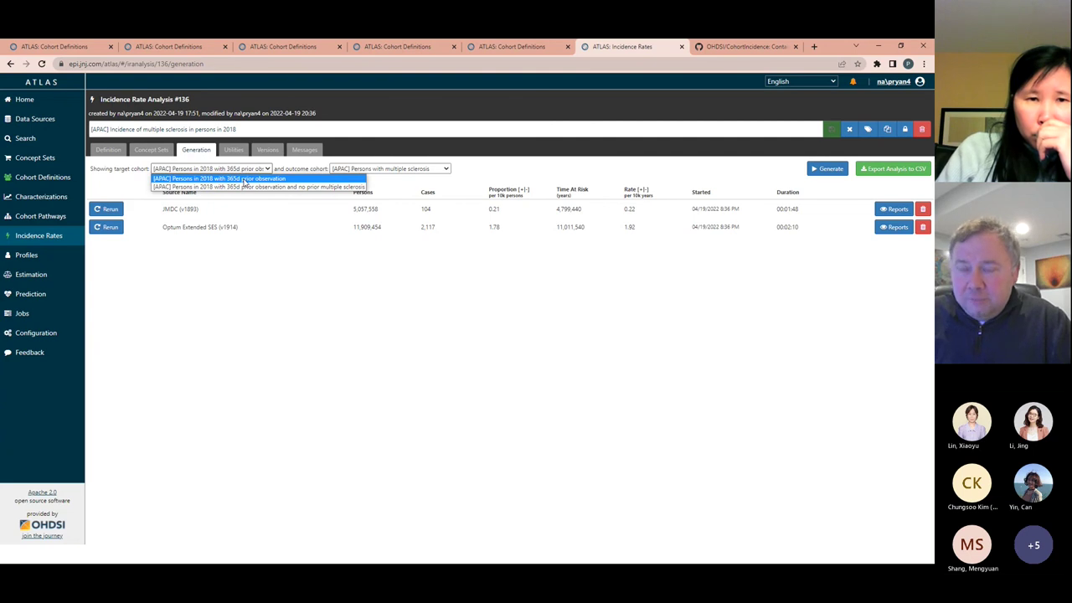
pyautogui.click(244, 180)
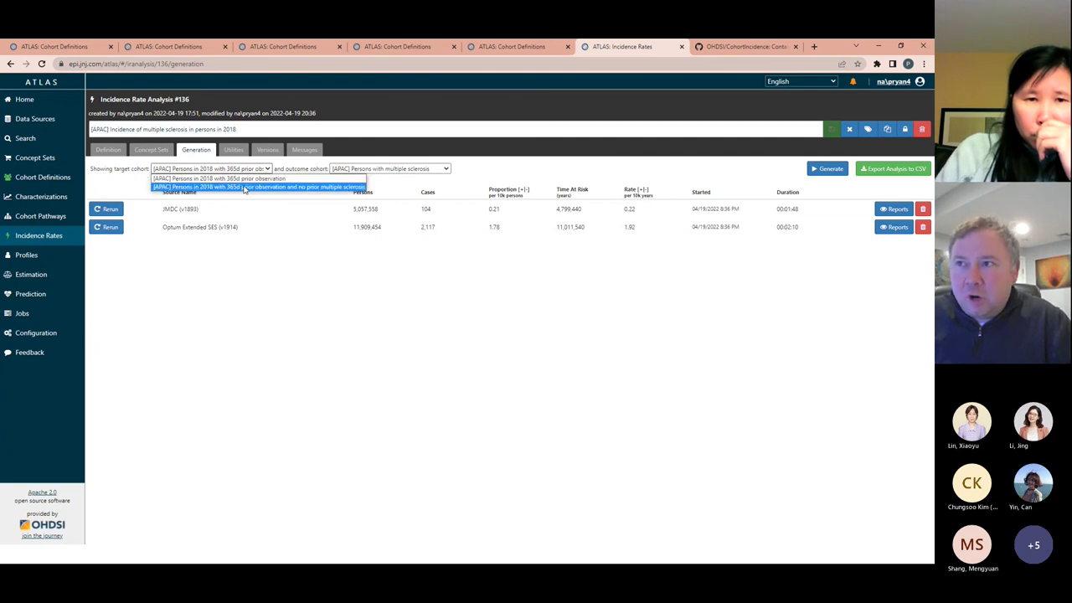
pyautogui.click(237, 170)
pyautogui.click(234, 180)
pyautogui.click(232, 170)
pyautogui.click(232, 187)
pyautogui.click(233, 170)
pyautogui.click(233, 178)
pyautogui.click(233, 170)
pyautogui.click(233, 187)
pyautogui.click(232, 170)
pyautogui.click(241, 188)
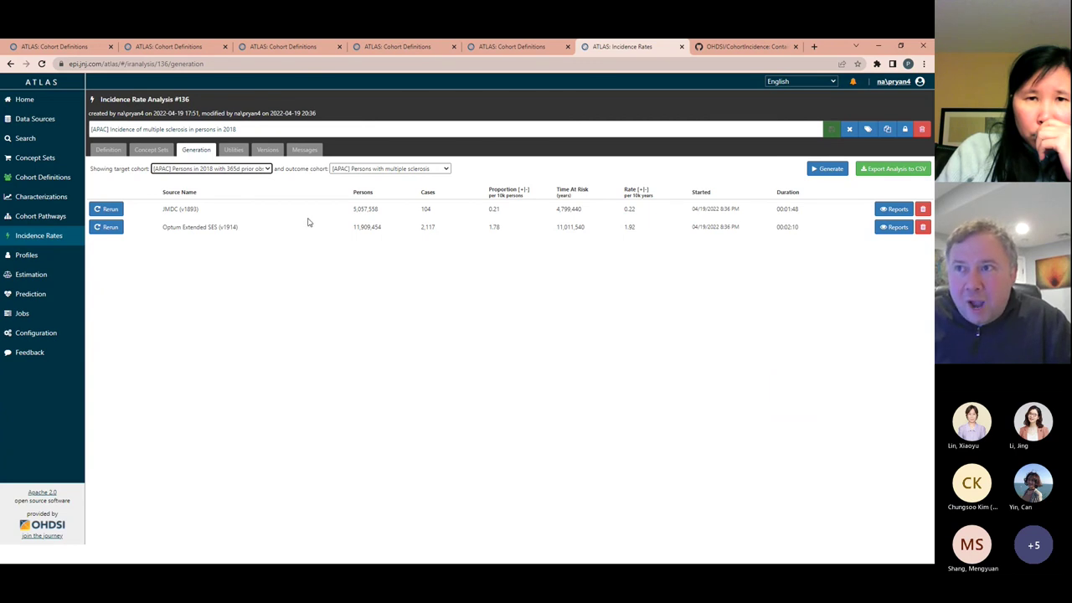
# Recheck the analysis's study cohorts and time at risk, and compare the generation results across the two 2018 target cohorts
pyautogui.click(106, 151)
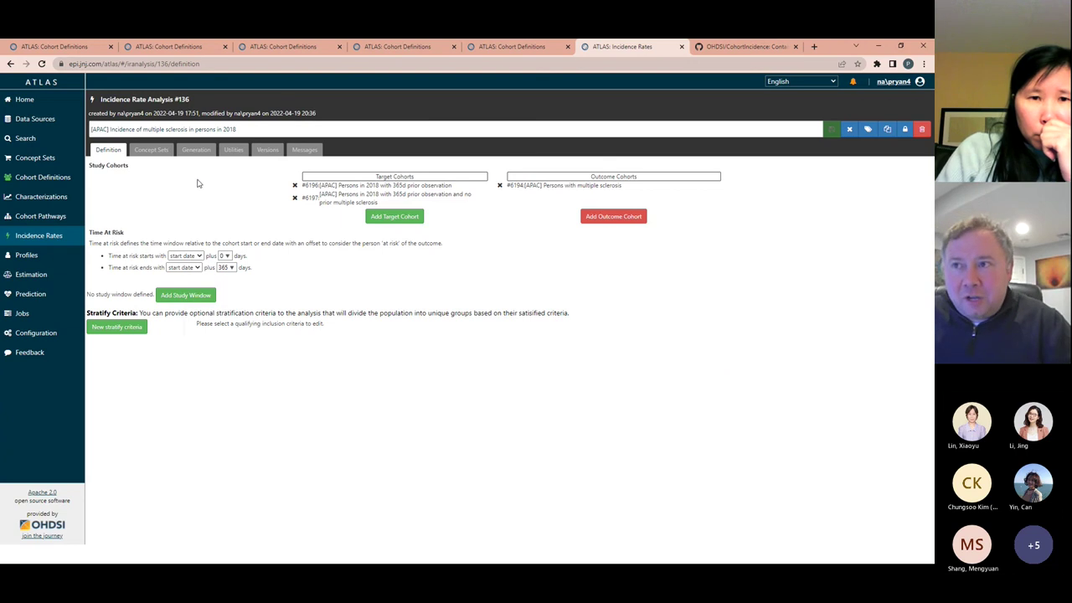
pyautogui.click(195, 150)
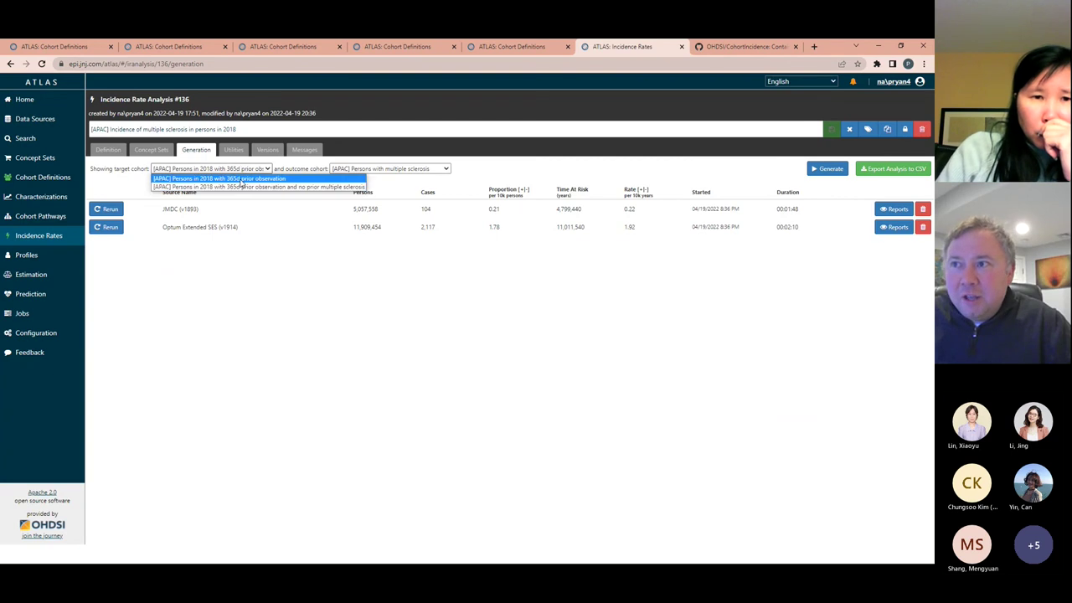
pyautogui.click(241, 187)
pyautogui.click(240, 170)
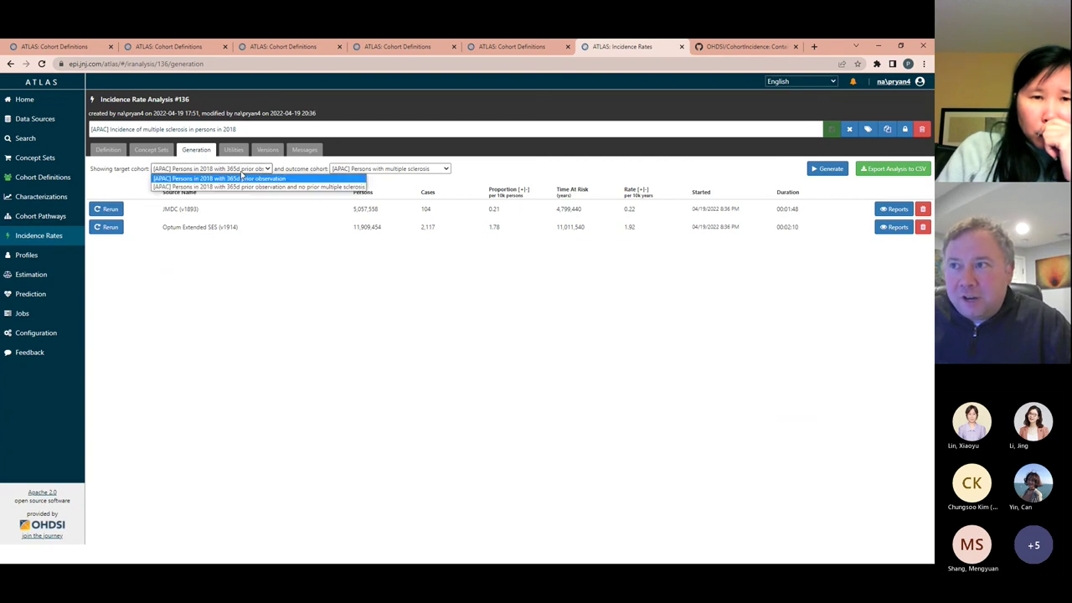
pyautogui.click(241, 170)
pyautogui.click(240, 170)
pyautogui.click(241, 186)
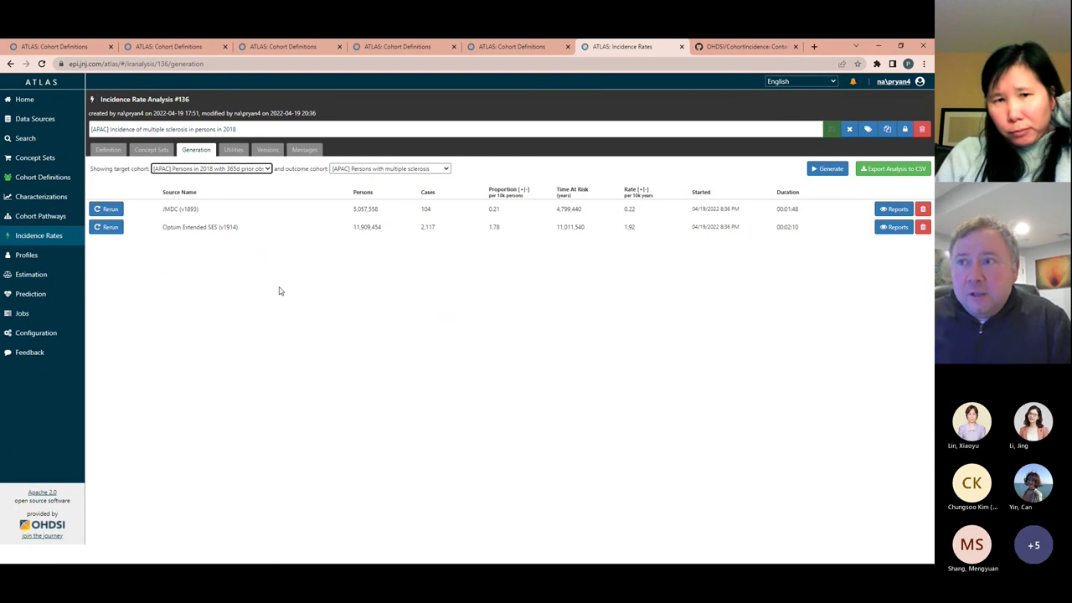
# Check the available target cohort and outcome cohort choices for the multiple sclerosis incidence results
pyautogui.click(196, 171)
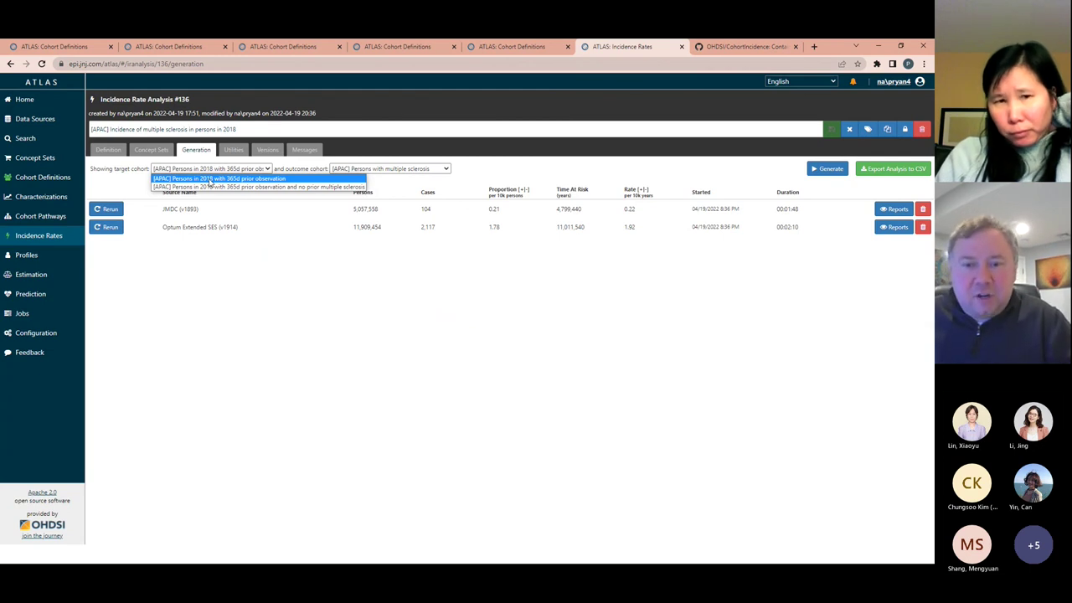
pyautogui.click(210, 179)
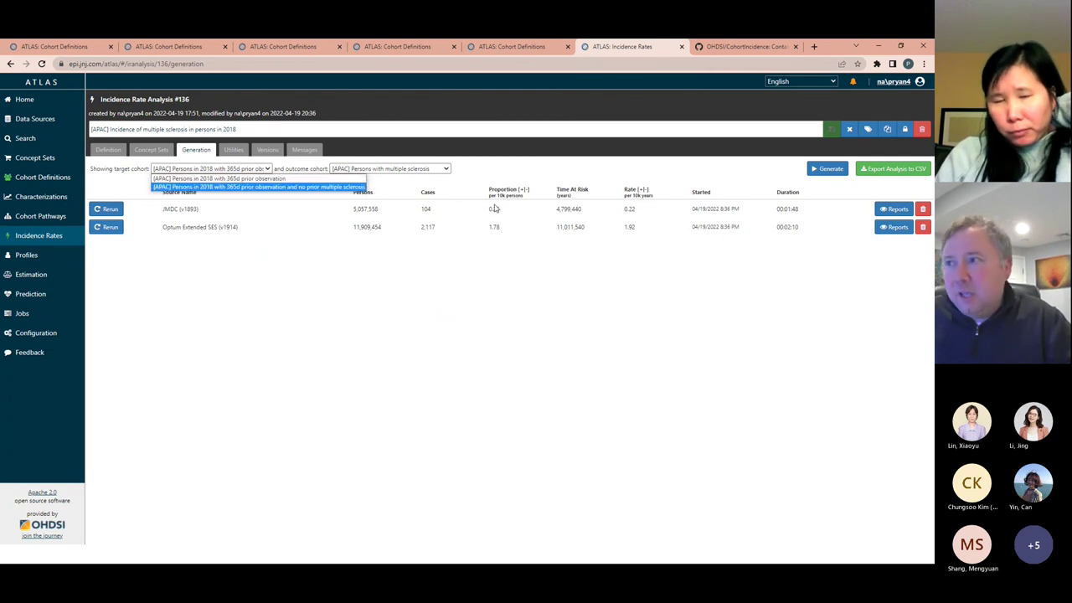
pyautogui.click(436, 171)
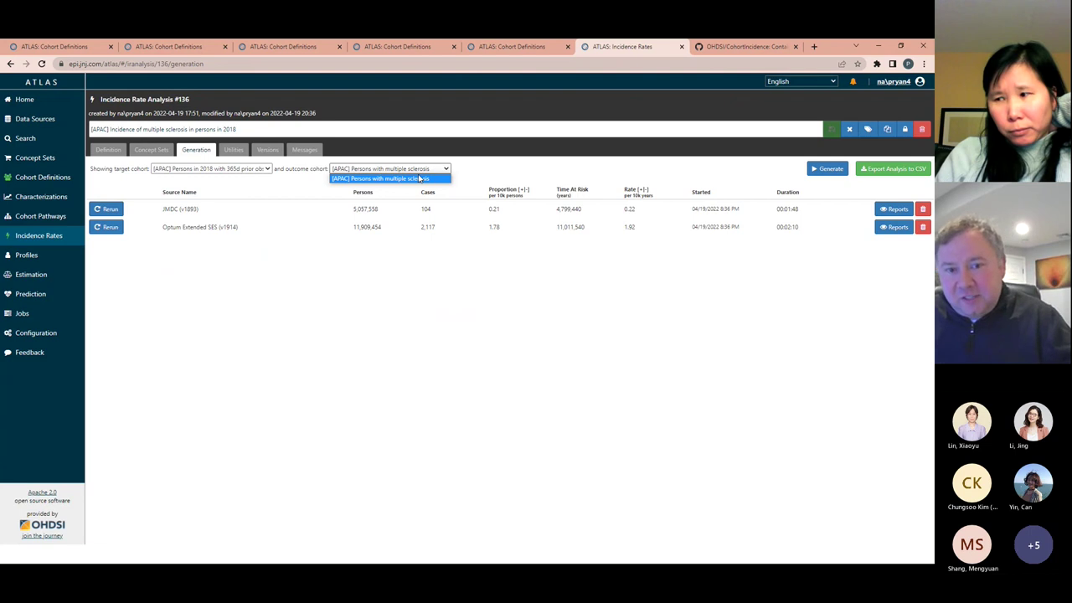
pyautogui.click(348, 256)
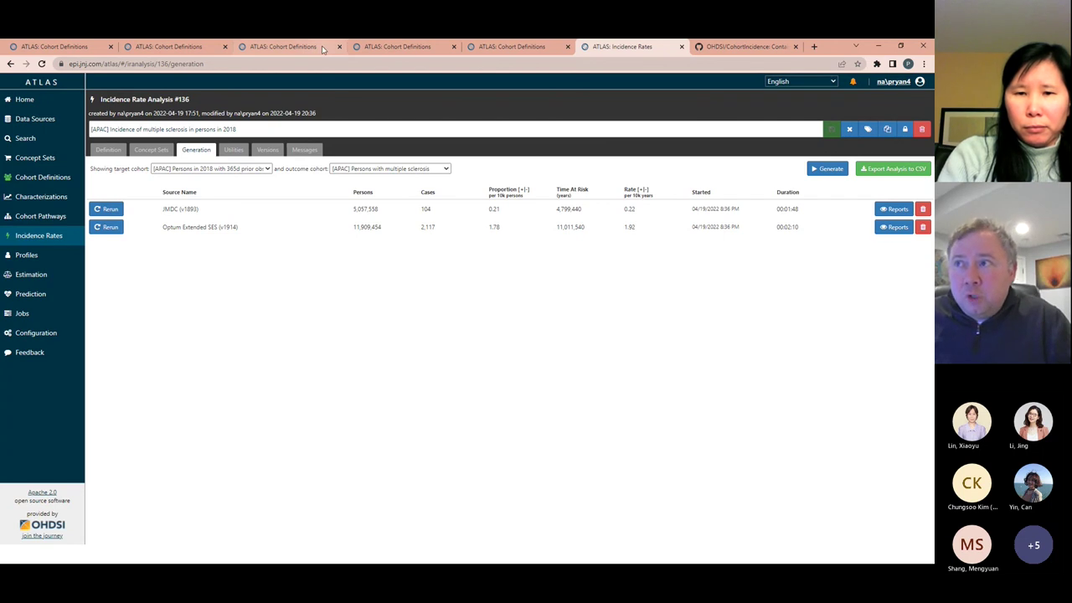
# View the 2018 prevalence cohort's inclusion report, and look through the README of the OHDSI/CohortIncidence repository on GitHub
pyautogui.click(381, 46)
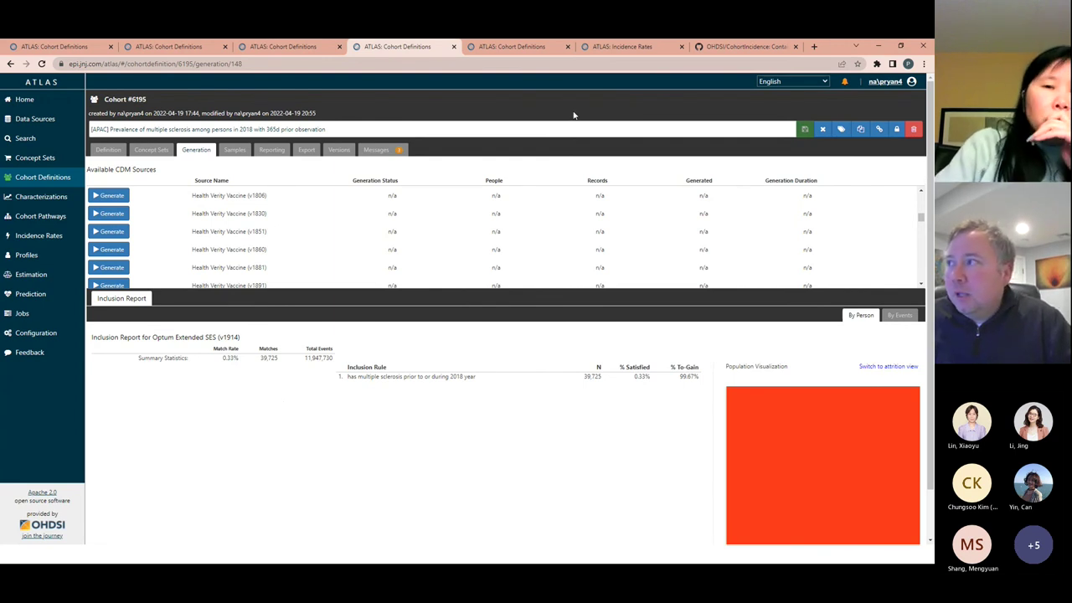
pyautogui.click(743, 47)
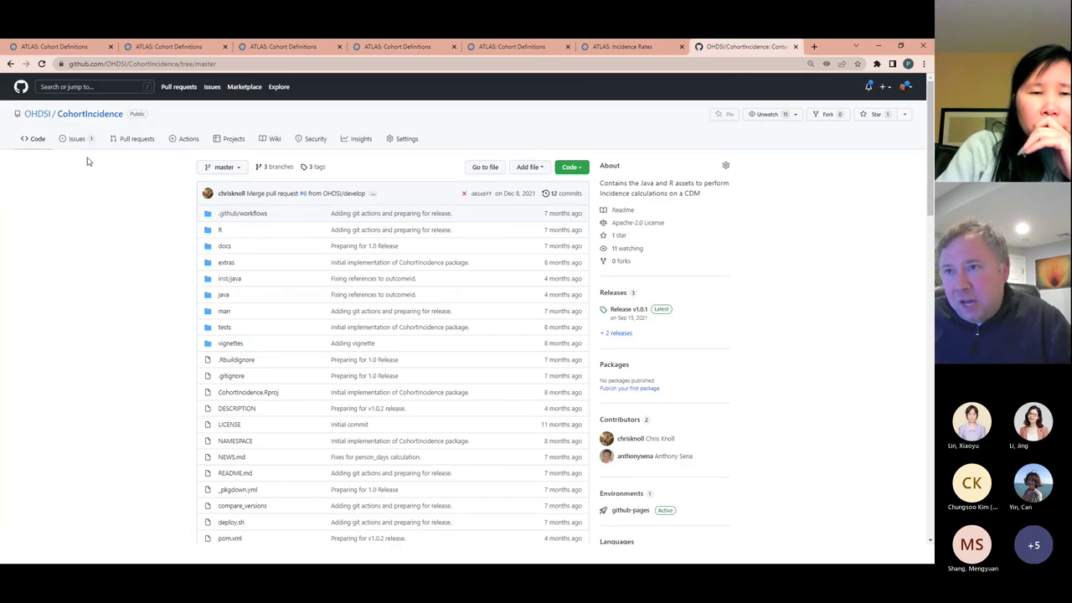
pyautogui.scroll(-10, 179, 342)
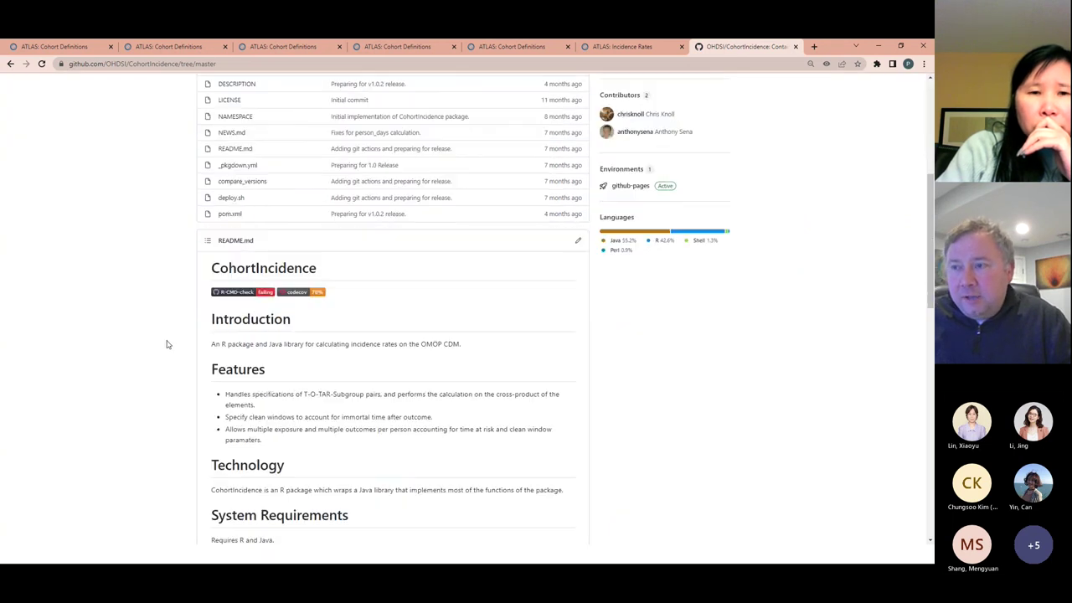
pyautogui.scroll(-10, 167, 345)
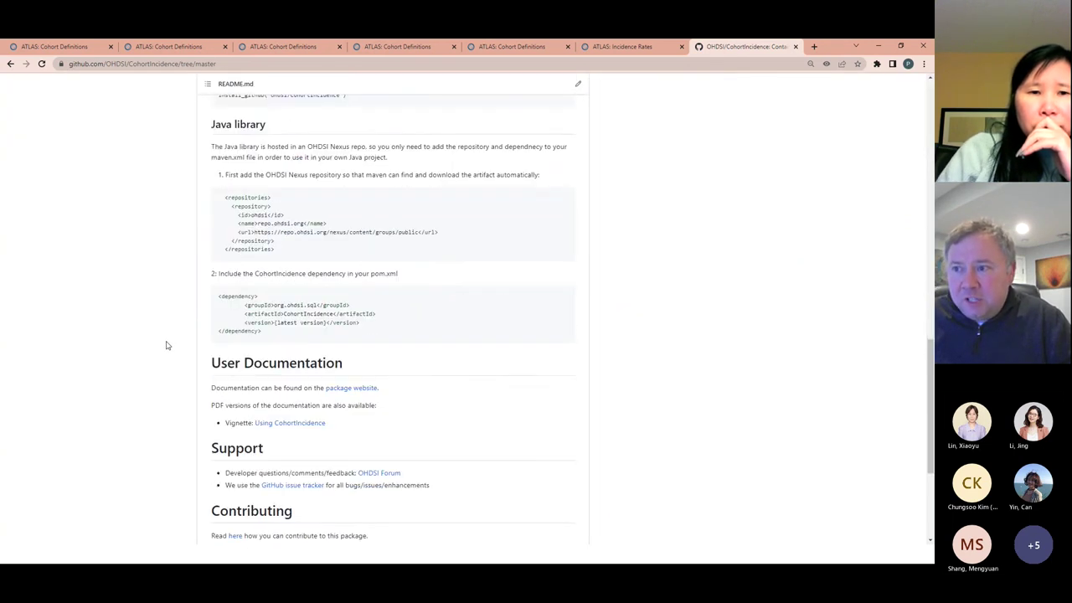
pyautogui.scroll(3, 155, 360)
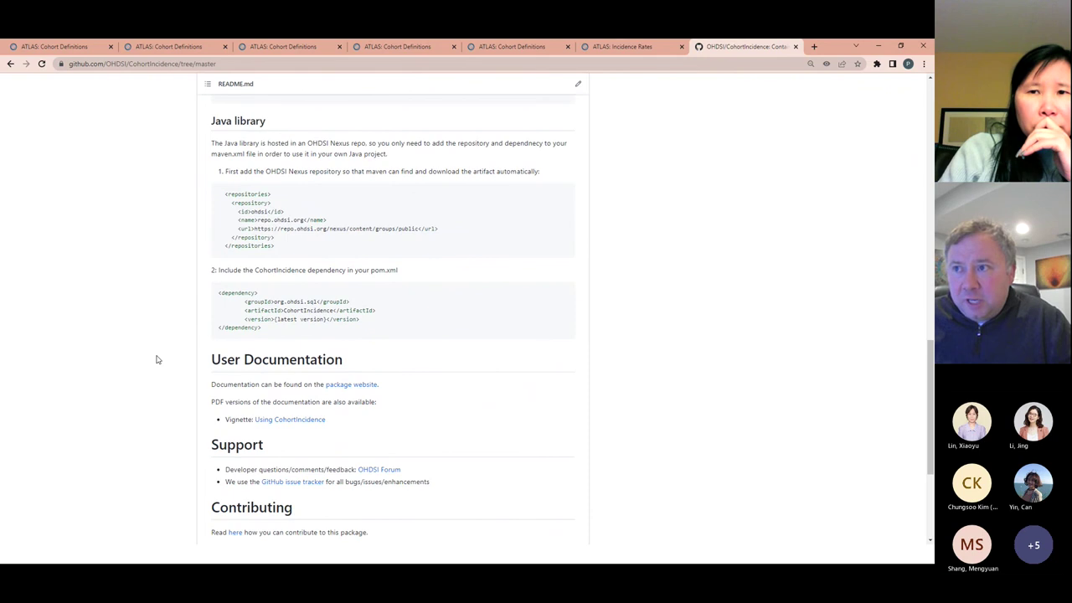
pyautogui.scroll(3, 156, 359)
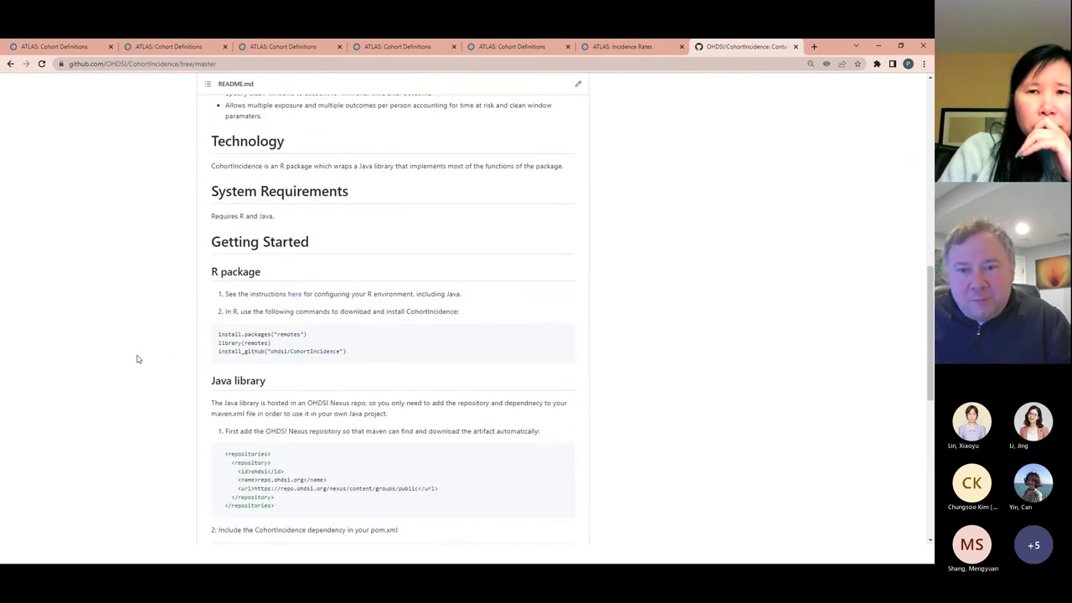
pyautogui.scroll(8, 138, 359)
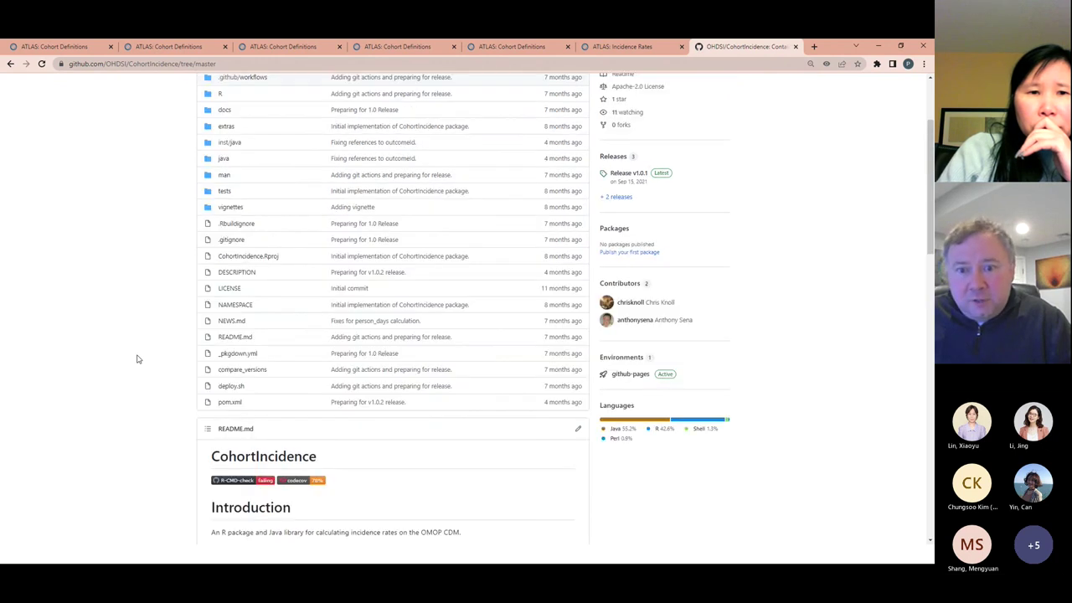
# View the ATLAS definition of the 2018 cohort with no prior multiple sclerosis, and return to the incidence rate analysis results
pyautogui.click(279, 48)
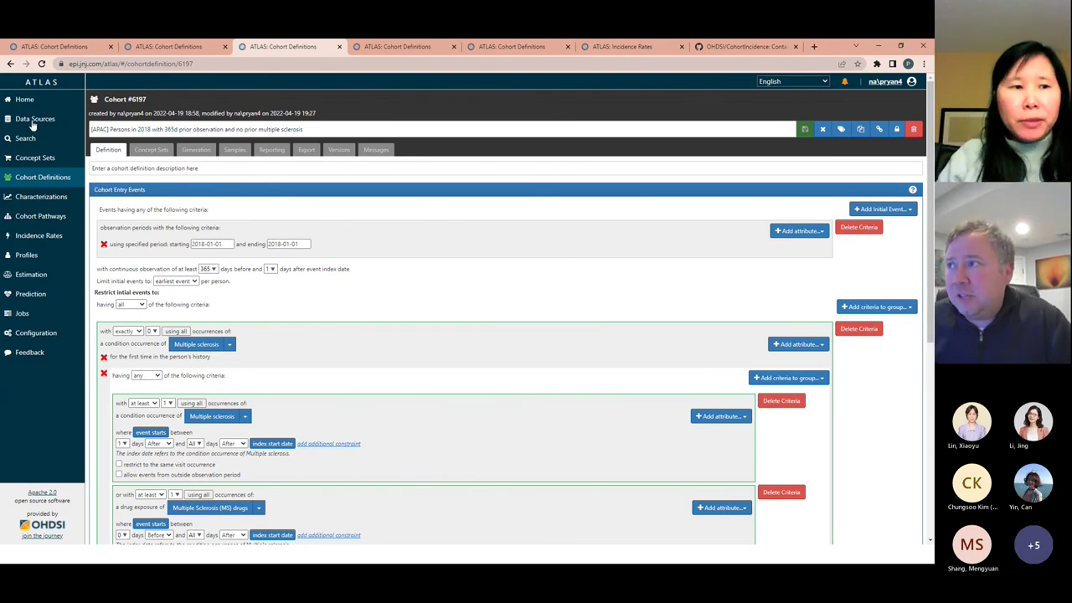
pyautogui.click(600, 47)
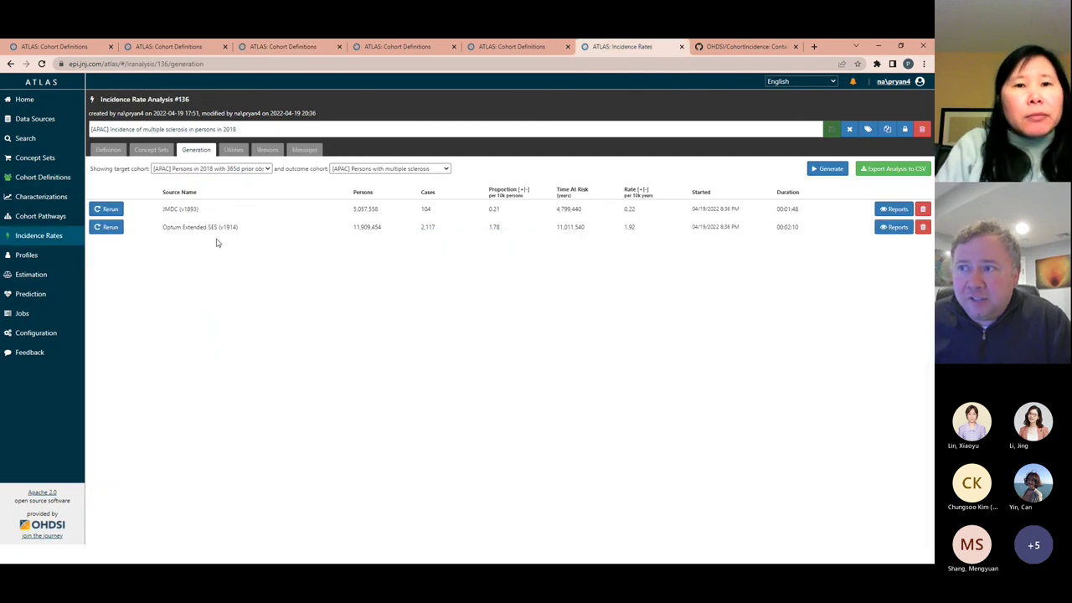